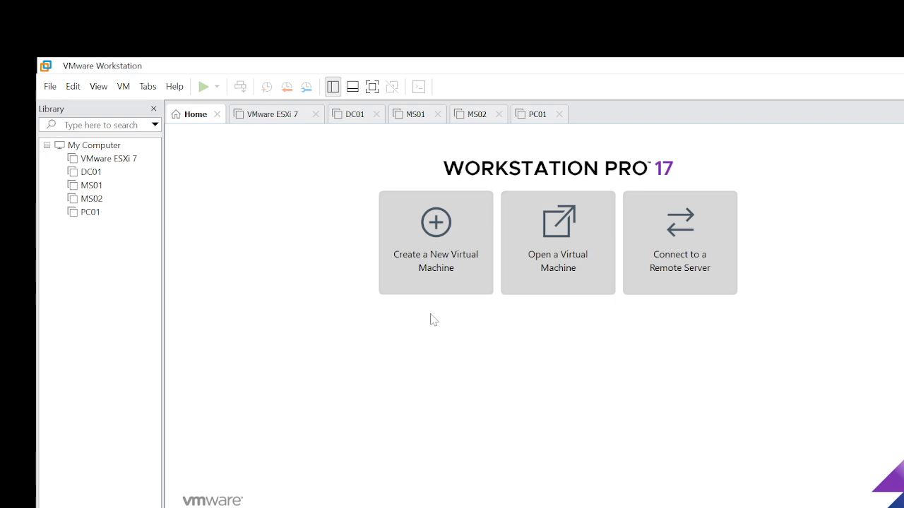
Start a custom virtual machine with Workstation 17.x hardware compatibility and a blank hard disk instead of an installer source
click(447, 258)
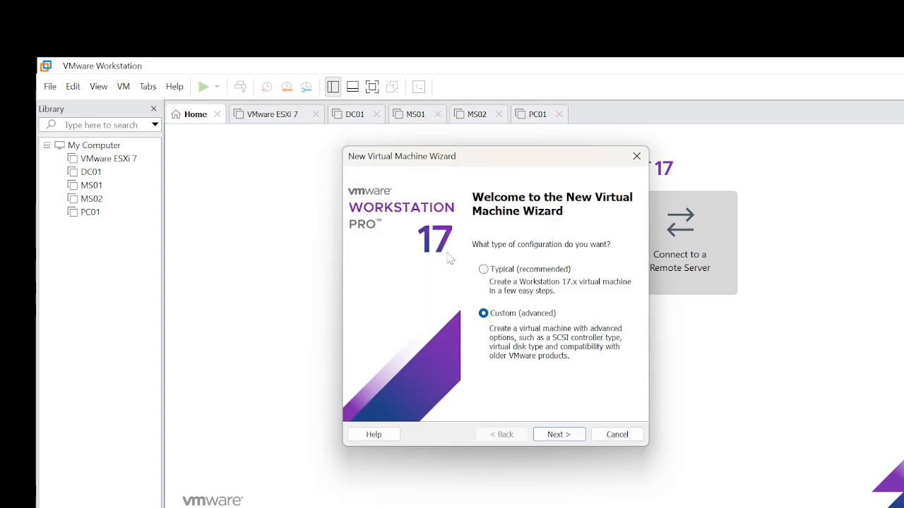
click(565, 432)
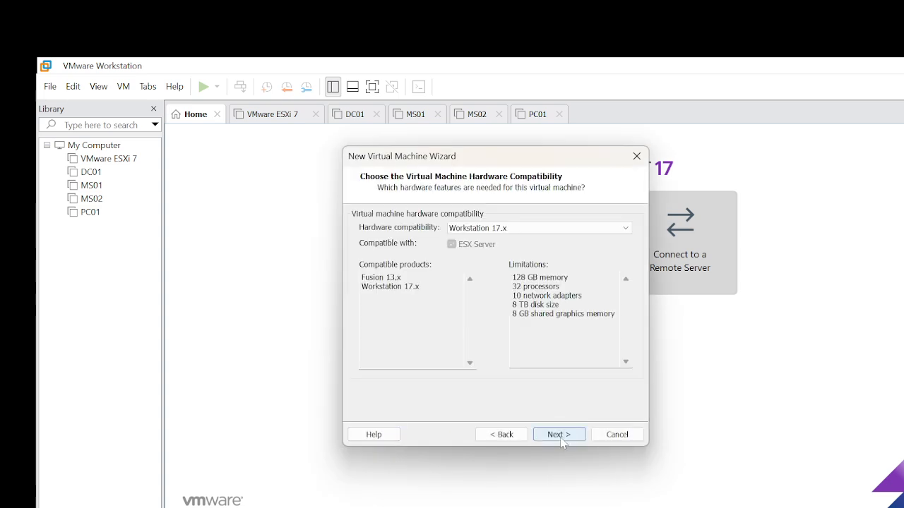
click(561, 438)
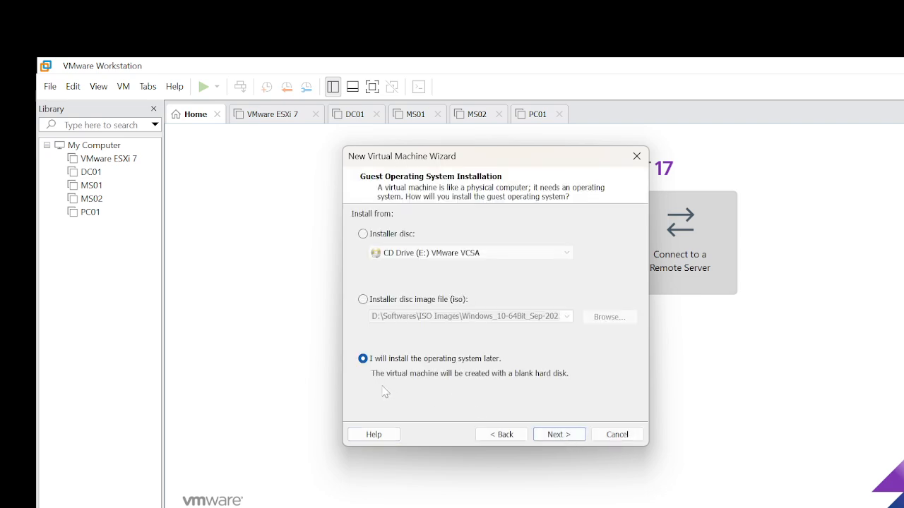
click(567, 436)
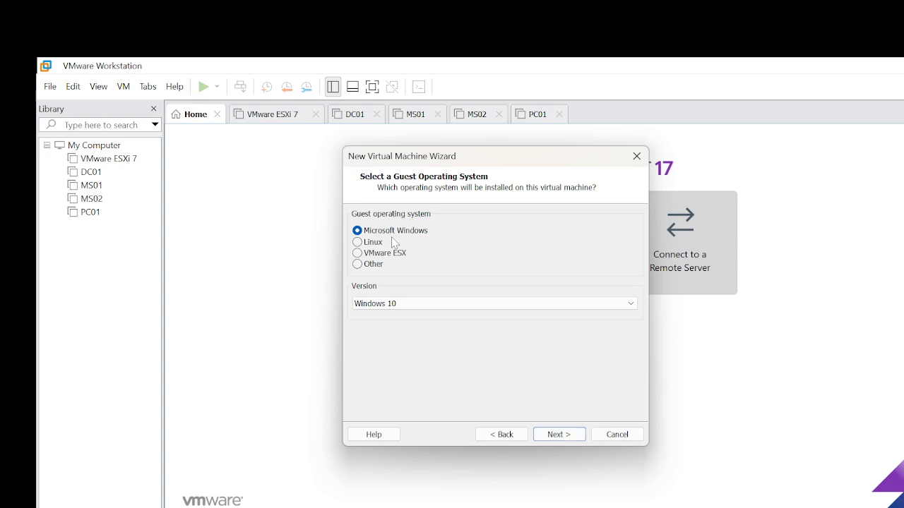
Choose Microsoft Windows as the guest operating system, with Windows Server 2016 as the version
click(455, 304)
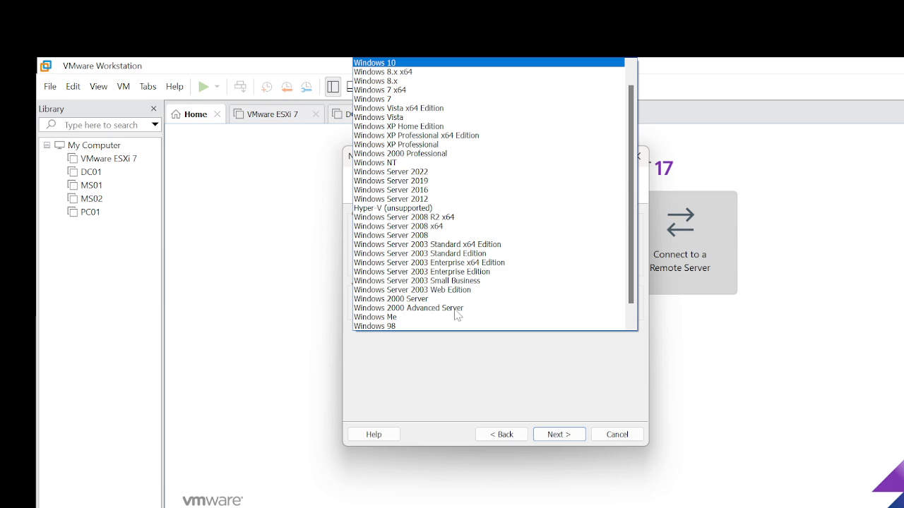
scroll(534, 241, up, 1)
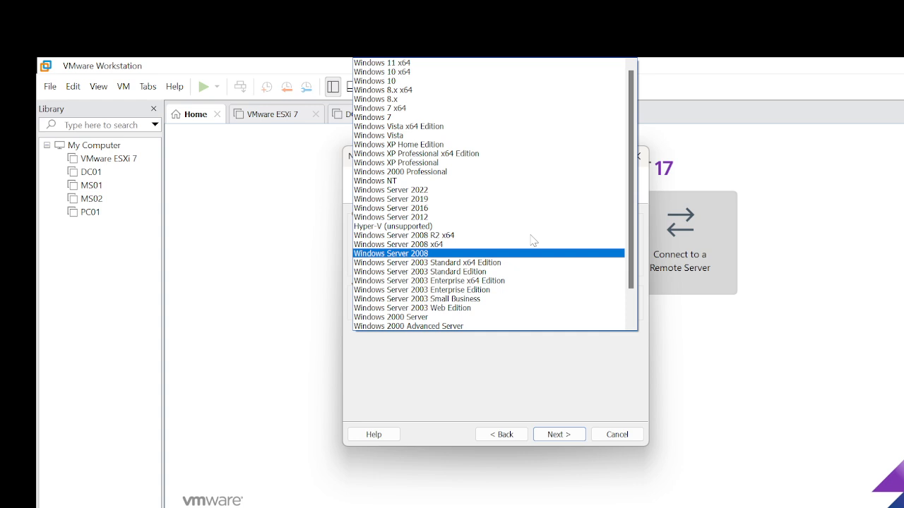
click(457, 211)
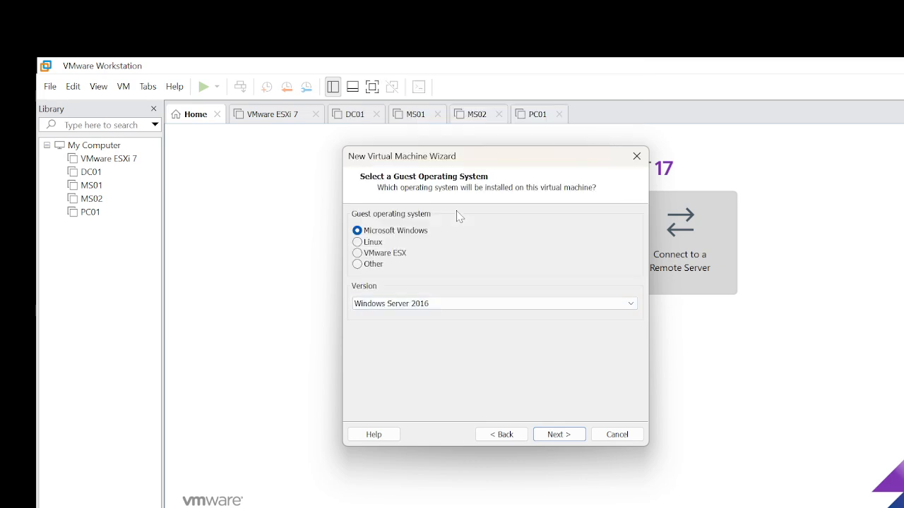
click(548, 435)
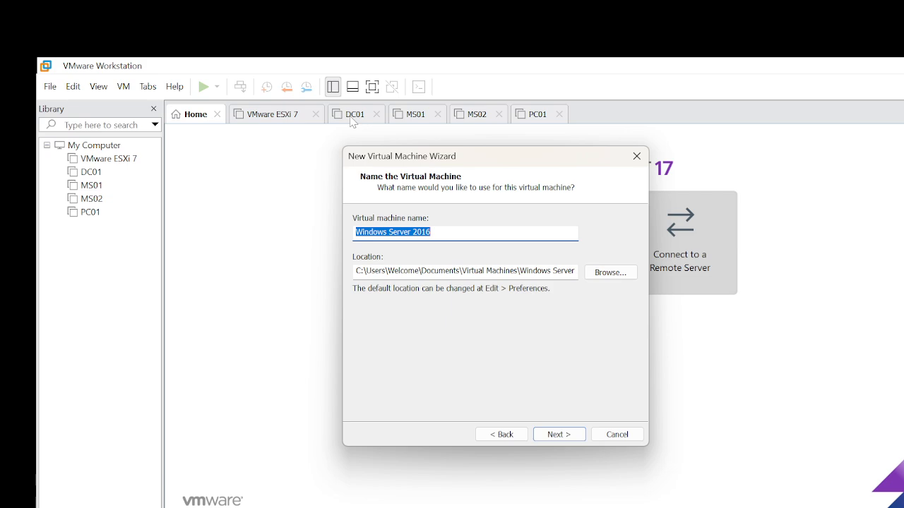
text(DC)
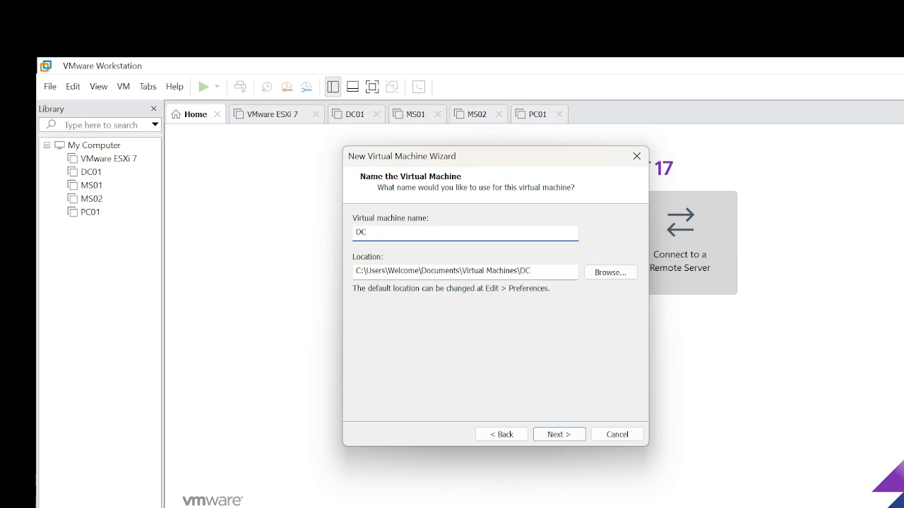
text(02)
key(BackSpace)
key(BackSpace)
key(BackSpace)
key(BackSpace)
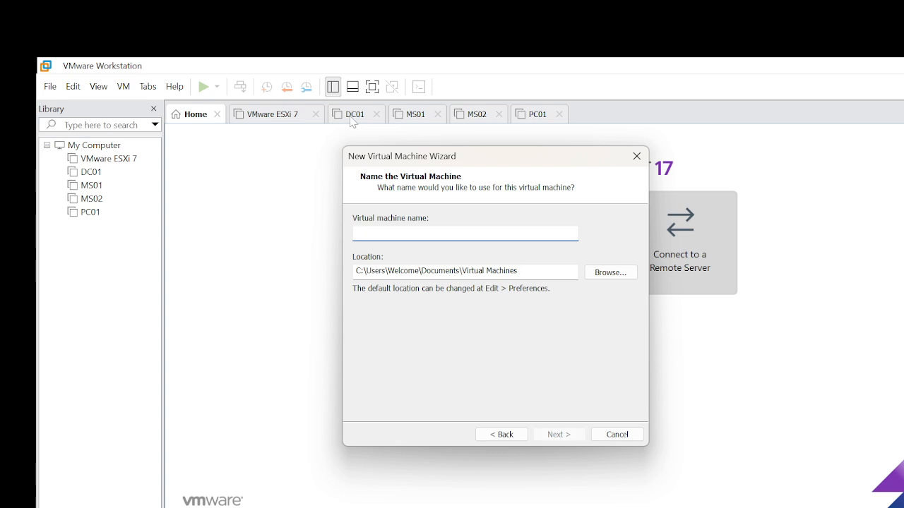
Name the virtual machine DC01-FB and accept the matching folder under Virtual Machines as its location
text(DC01-)
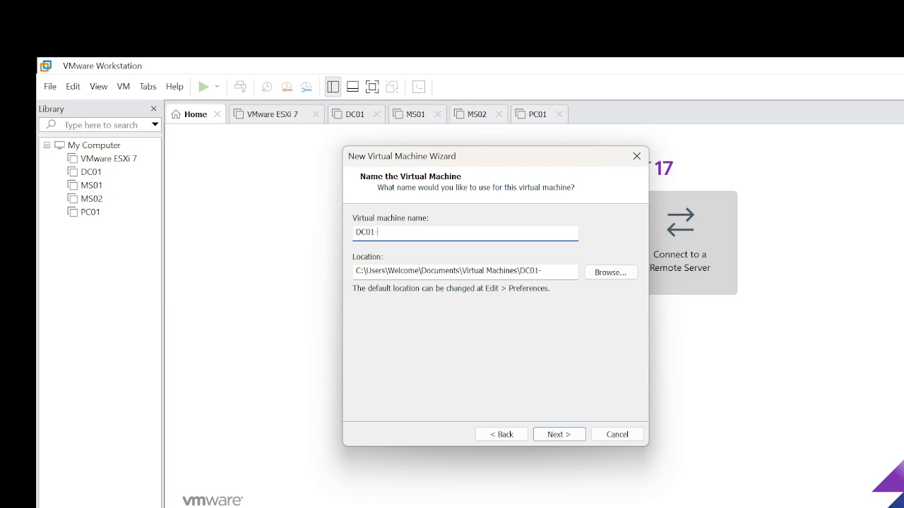
text(FB)
click(566, 436)
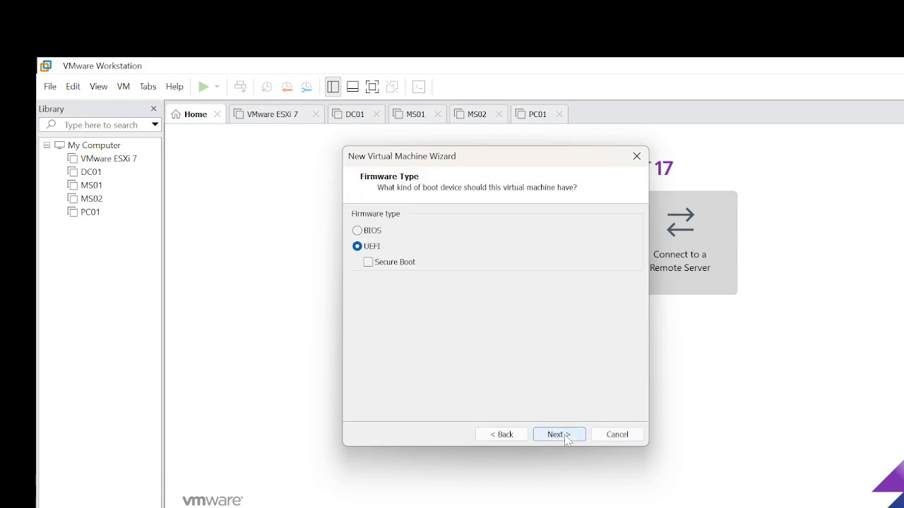
Accept UEFI firmware and 2 processors with 1 core each, and allocate 4096 MB of memory to the virtual machine
click(558, 434)
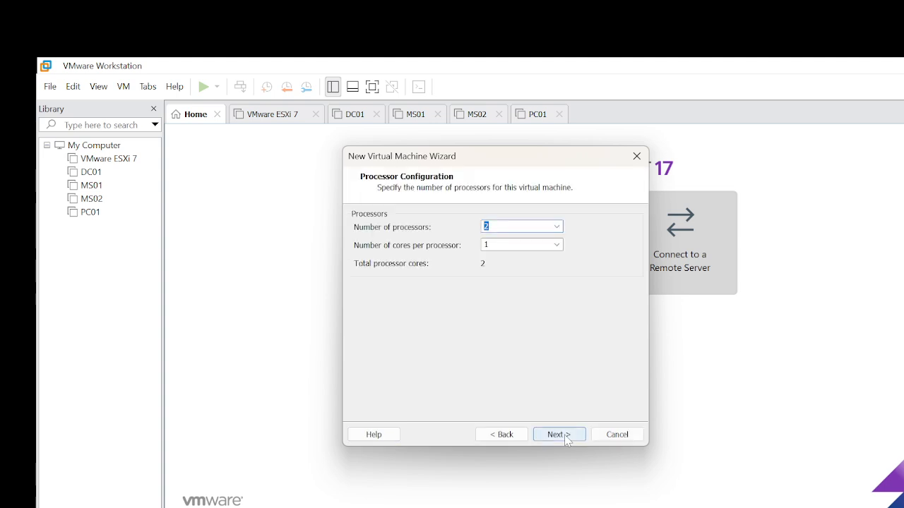
click(558, 435)
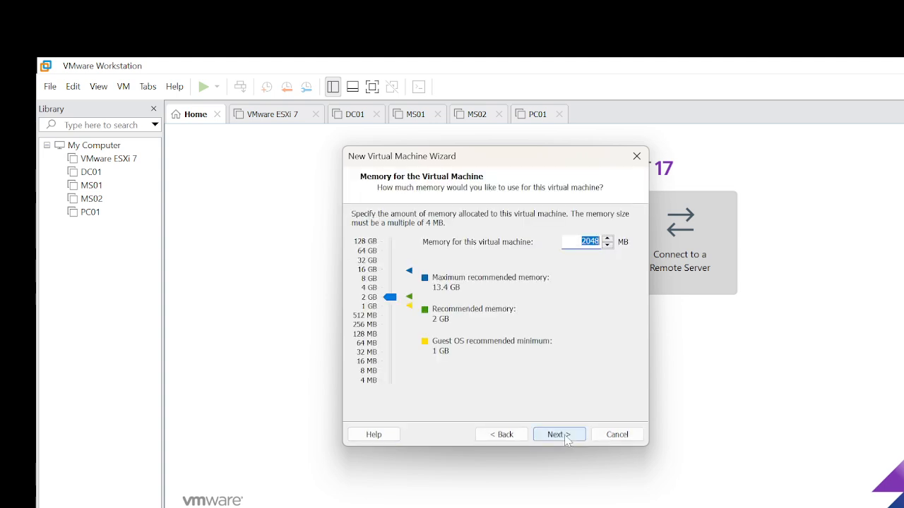
click(369, 288)
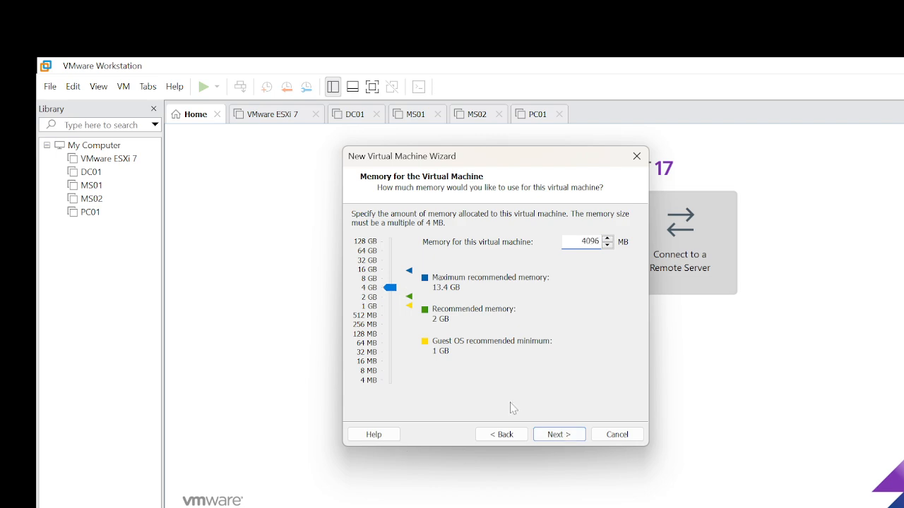
click(555, 435)
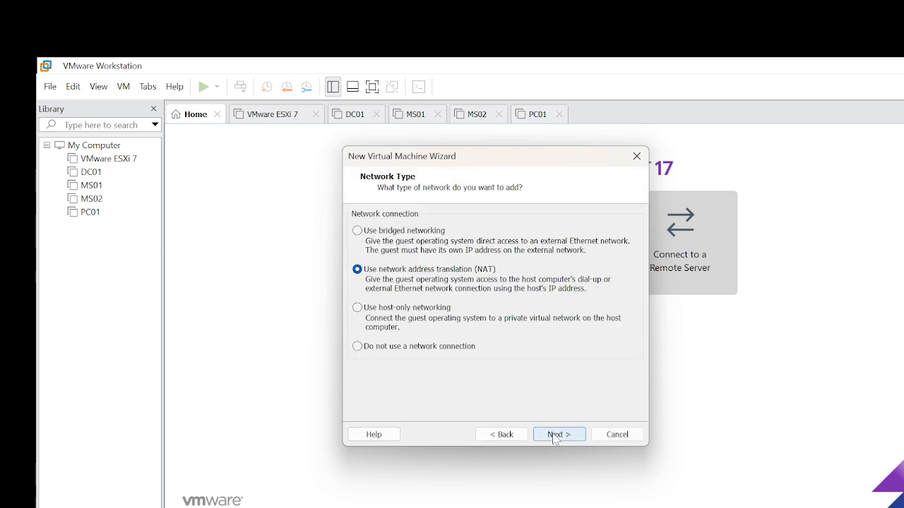
Accept NAT networking, the LSI Logic SAS controller and the NVMe virtual disk type for the virtual machine
click(555, 435)
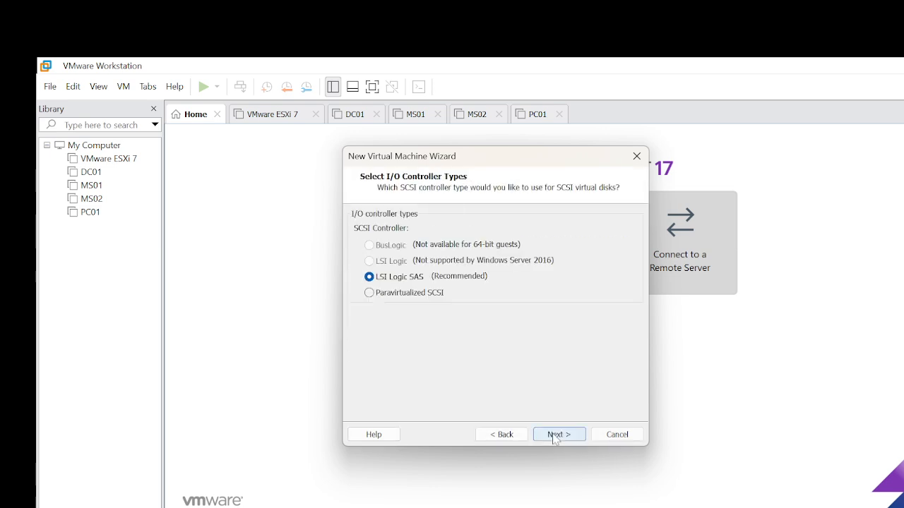
click(555, 435)
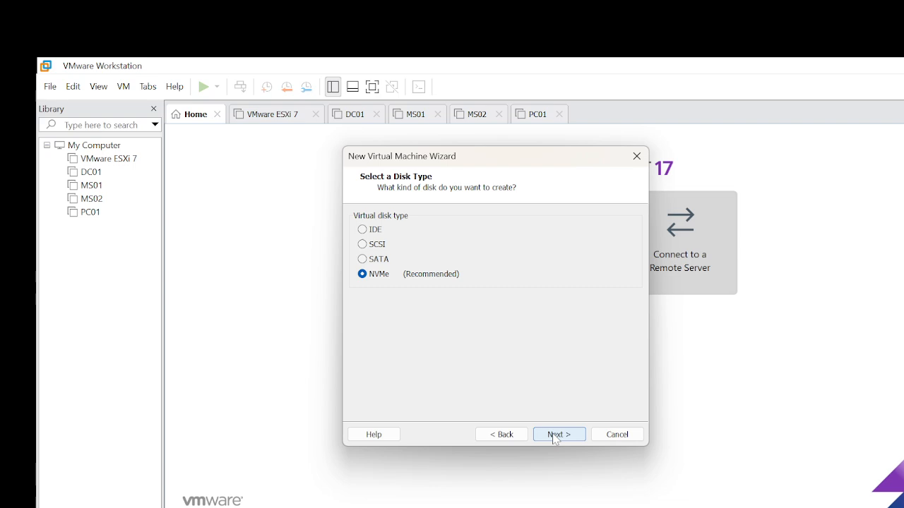
click(555, 435)
click(555, 435)
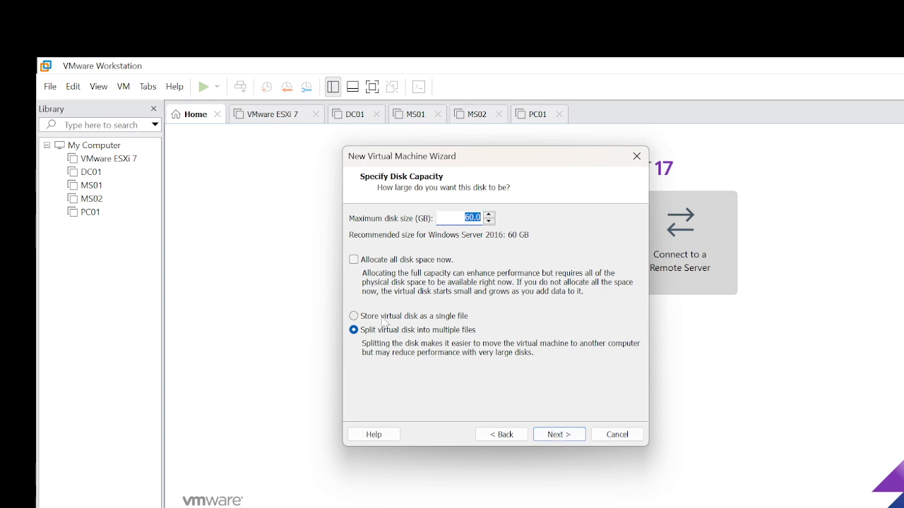
Store the 60 GB virtual disk as a single file named DC01-FB.vmdk and create the virtual machine
click(382, 317)
click(558, 435)
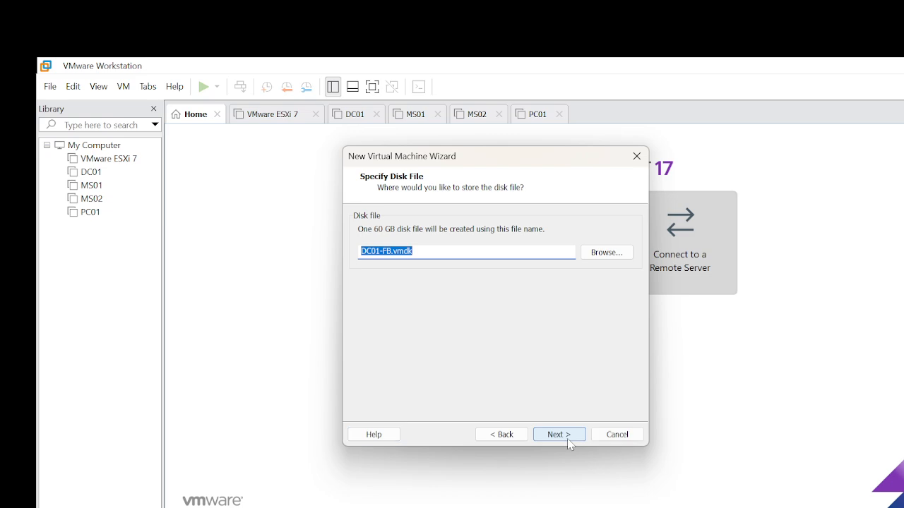
click(570, 442)
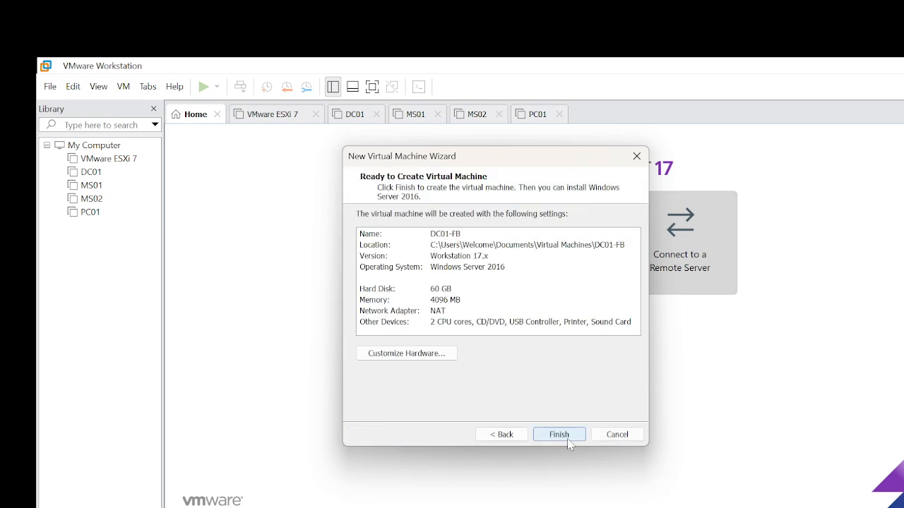
click(569, 442)
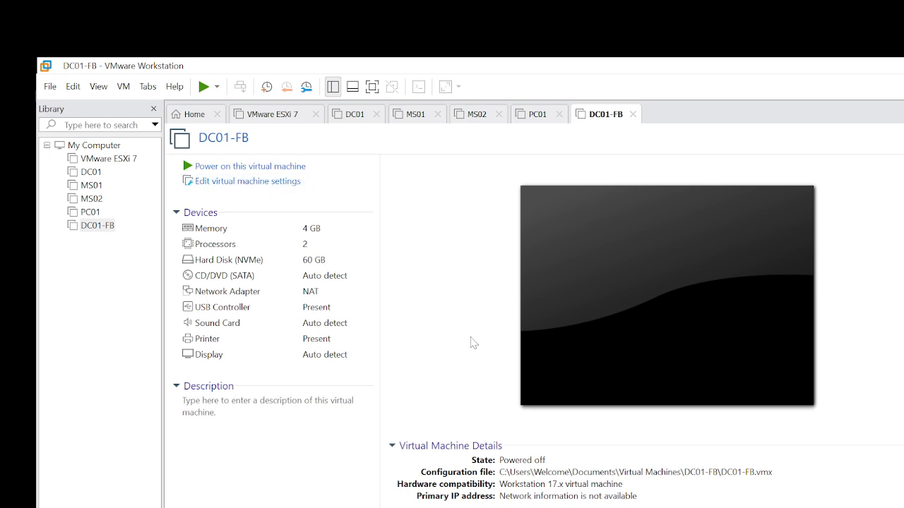
In the DC01-FB virtual machine's settings, set the CD/DVD (SATA) drive to use an ISO image file
click(214, 182)
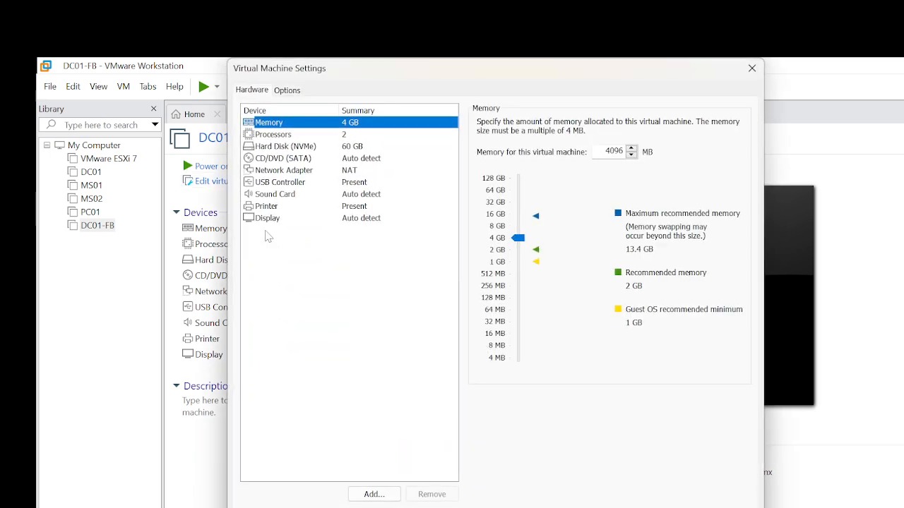
click(280, 162)
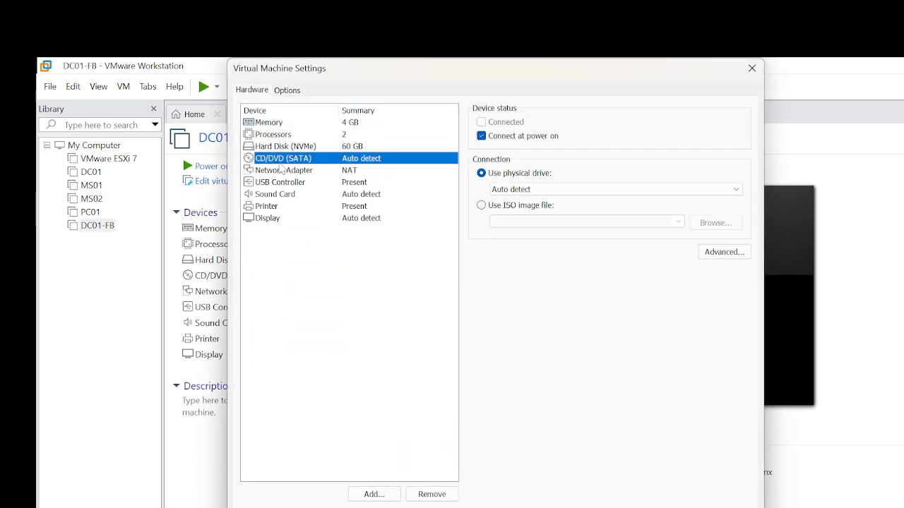
click(488, 205)
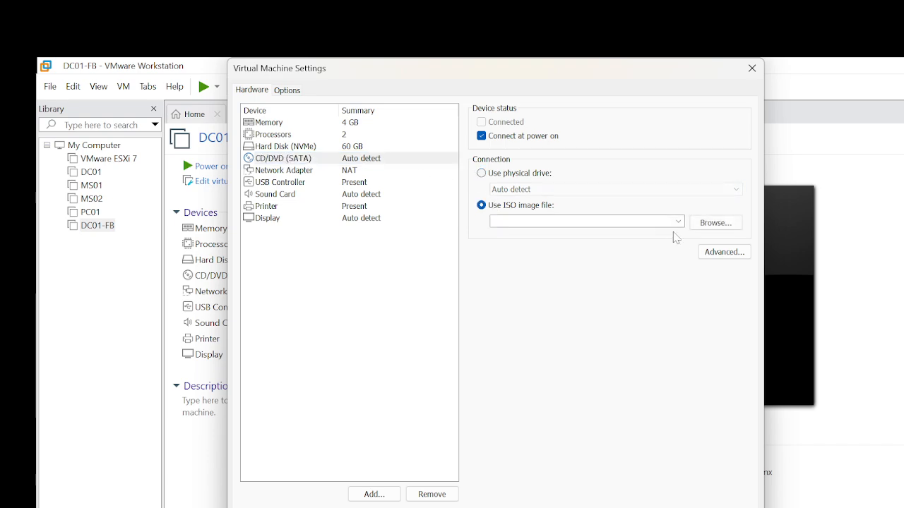
Attach Windows_Server_2016_Datacenter_EVAL_en-us_14393_refresh from D:\Softwares\ISO Images to the CD/DVD drive and save the virtual machine settings
click(712, 224)
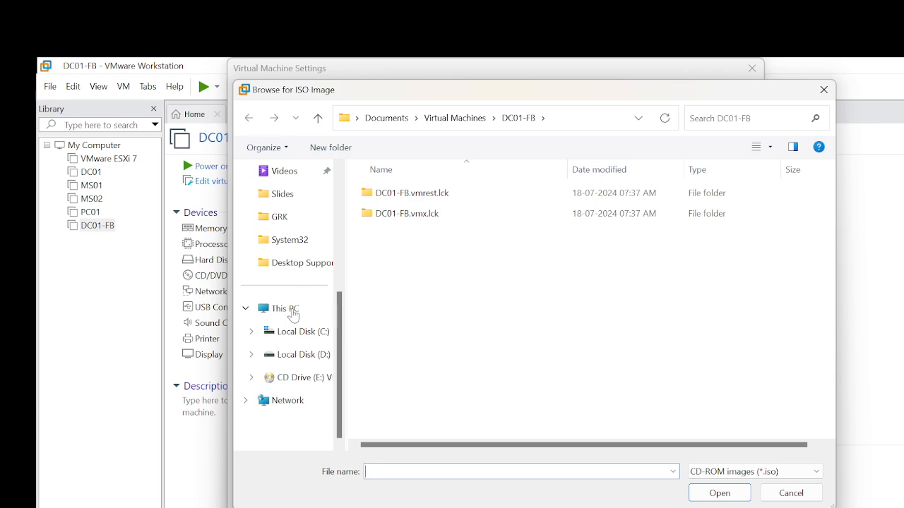
click(302, 356)
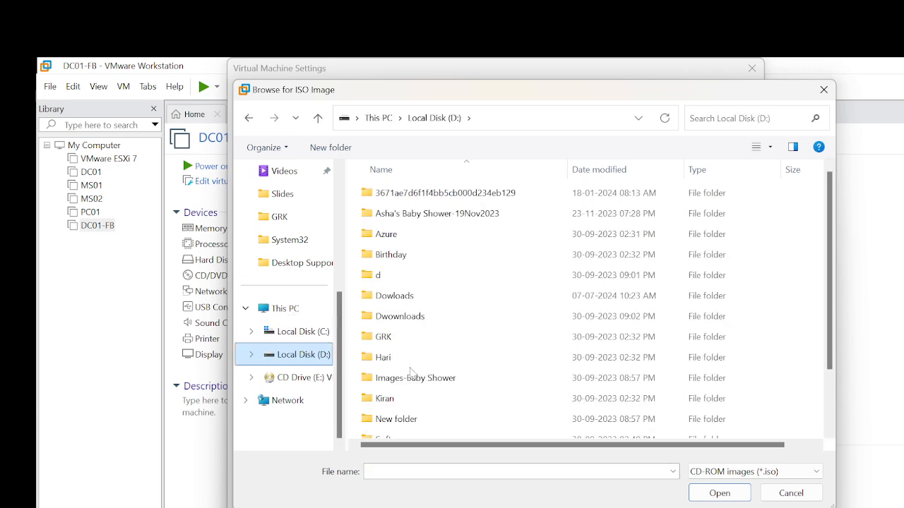
click(399, 420)
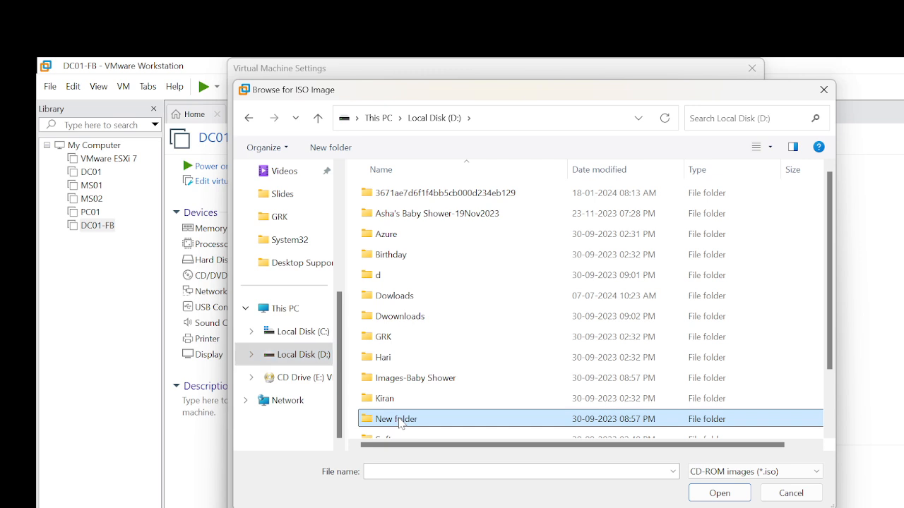
scroll(399, 421, down, 1)
click(410, 377)
double_click(411, 375)
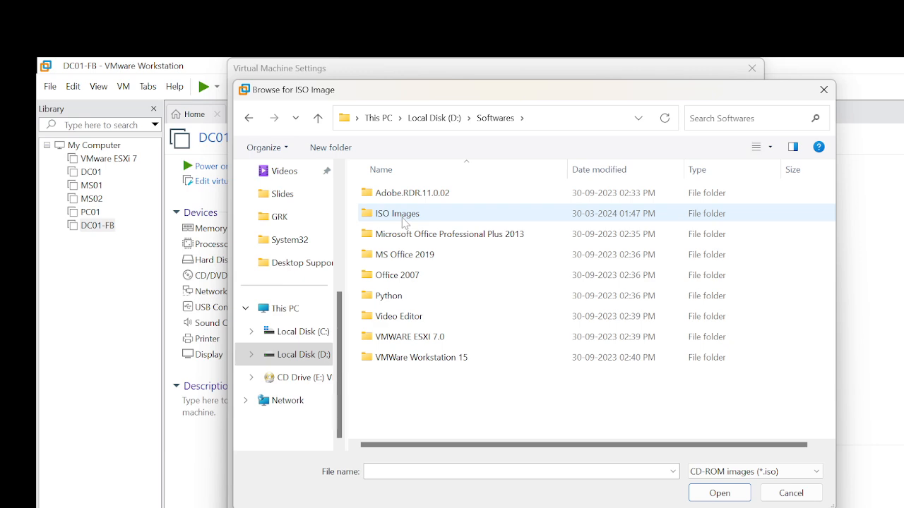
double_click(397, 214)
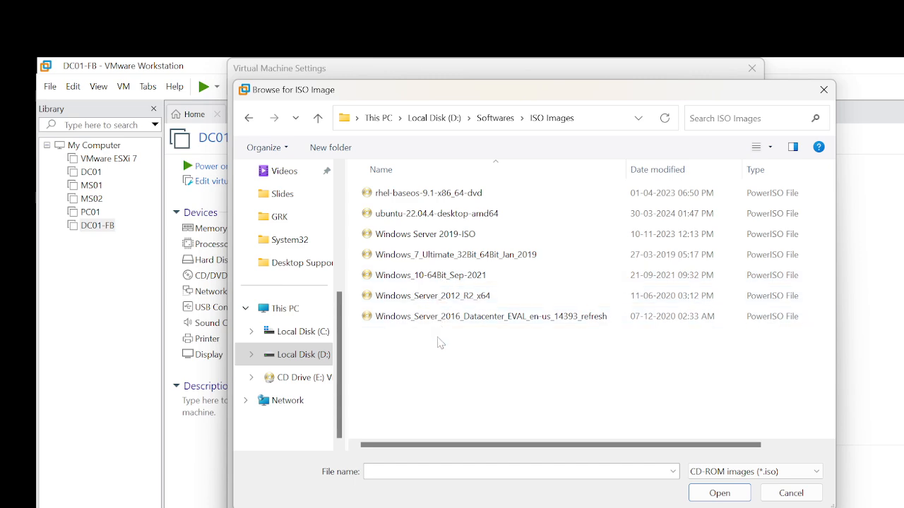
click(466, 323)
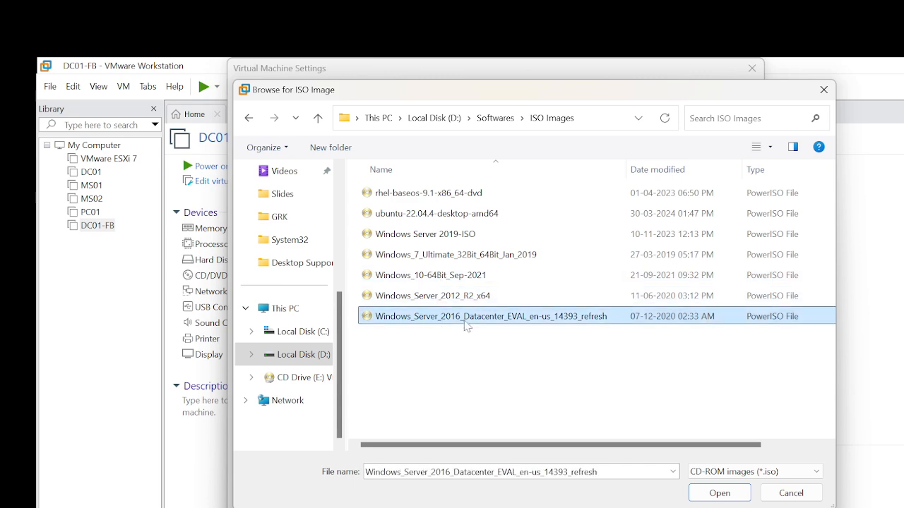
click(706, 498)
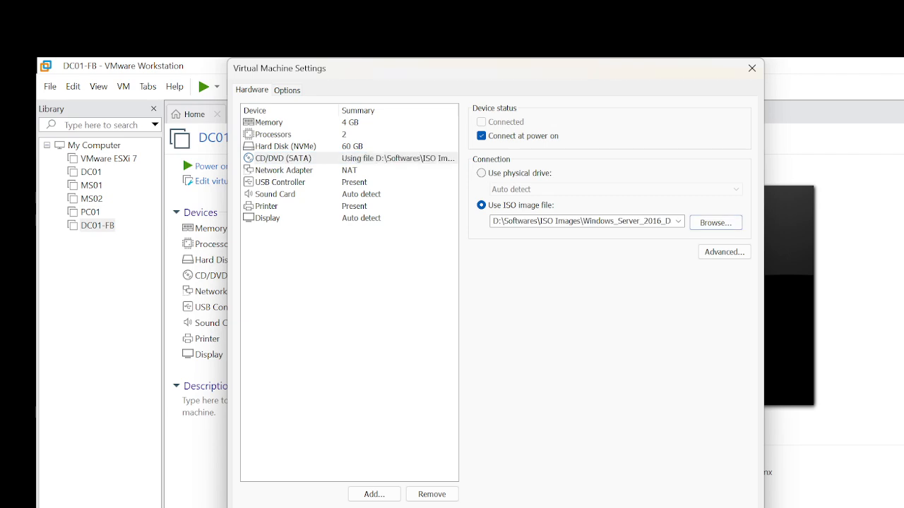
key(Return)
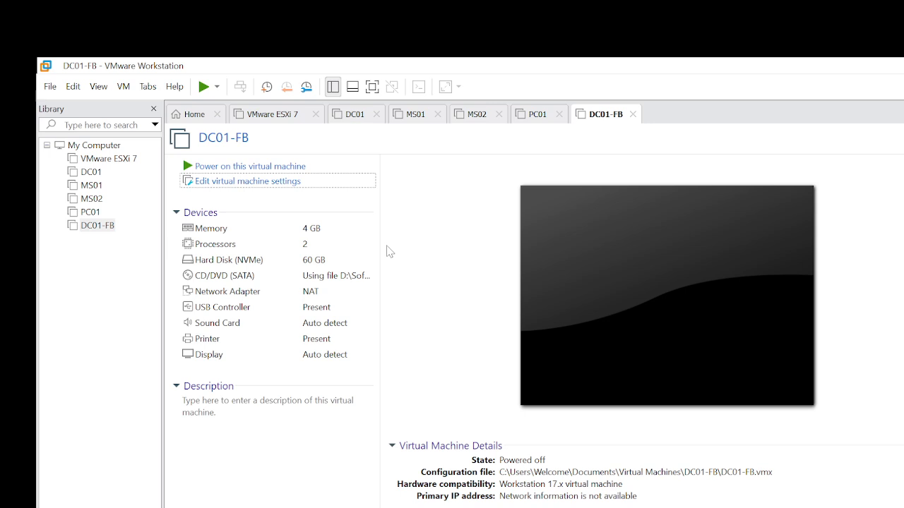
Power on the DC01-FB virtual machine and boot it from the installation disc into Windows Setup
click(238, 170)
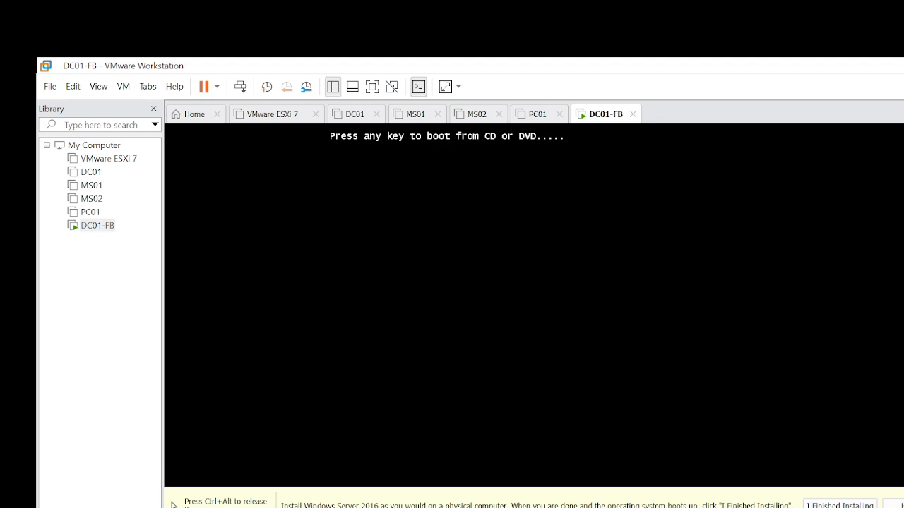
key(Return)
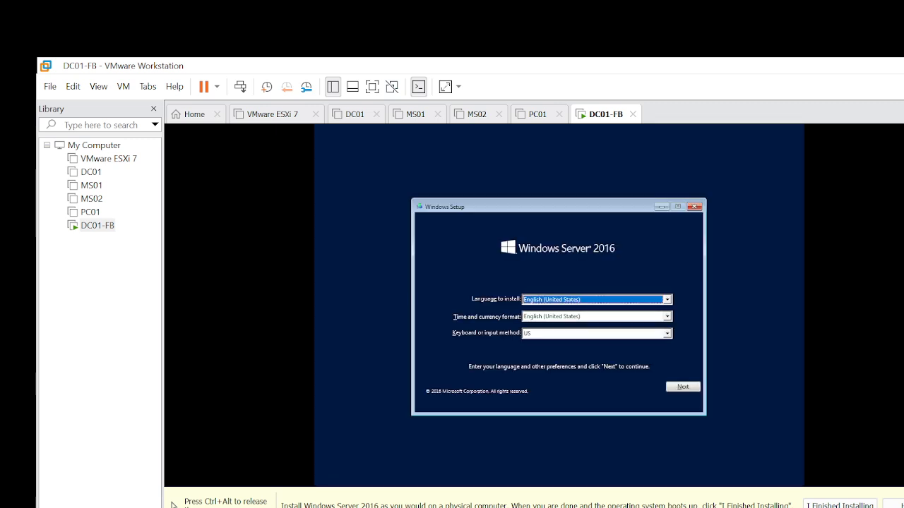
Release input from the virtual machine and dismiss the operating system installation reminder by marking the installation as finished
key(ctrl+alt)
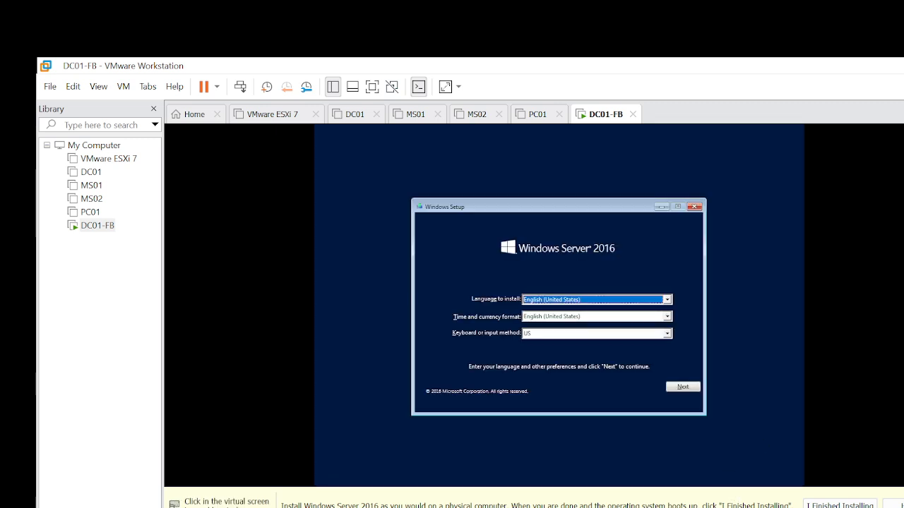
click(848, 505)
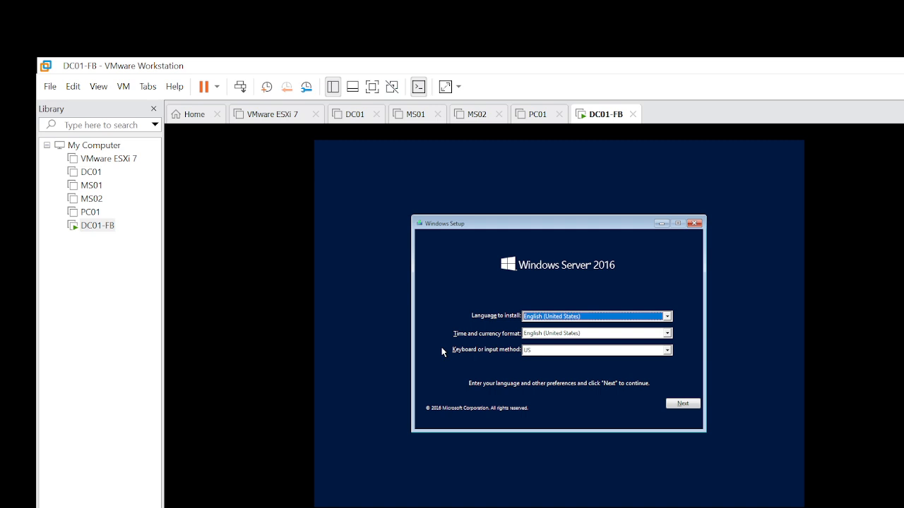
Use the Repair your computer options to turn off DC01-FB, and boot it from the installation disc again
click(688, 408)
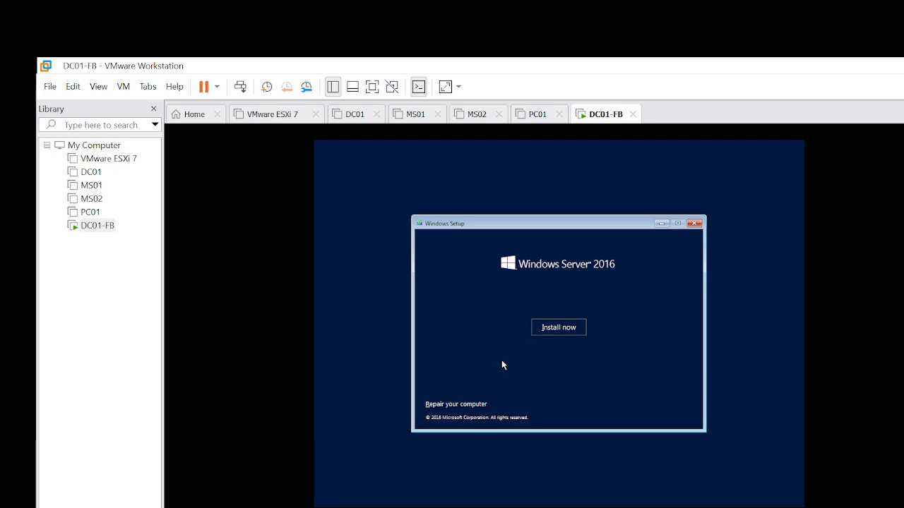
click(450, 407)
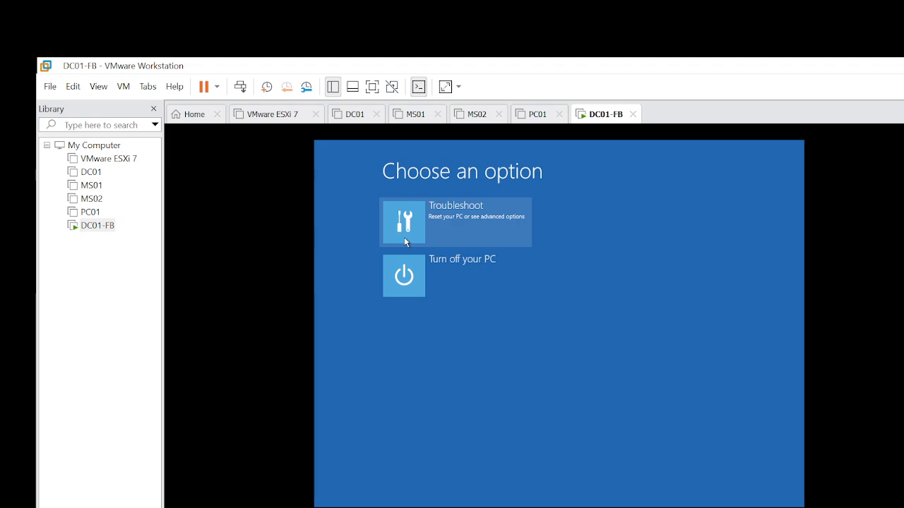
click(403, 293)
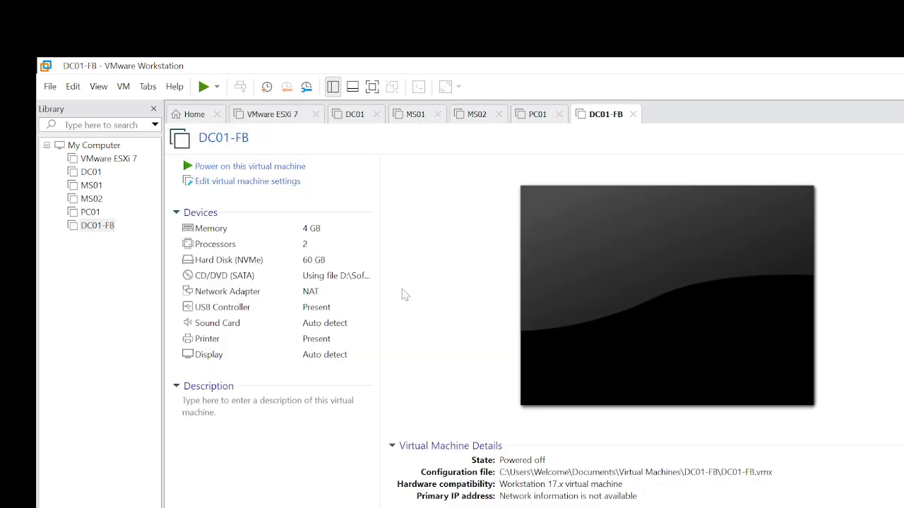
click(254, 170)
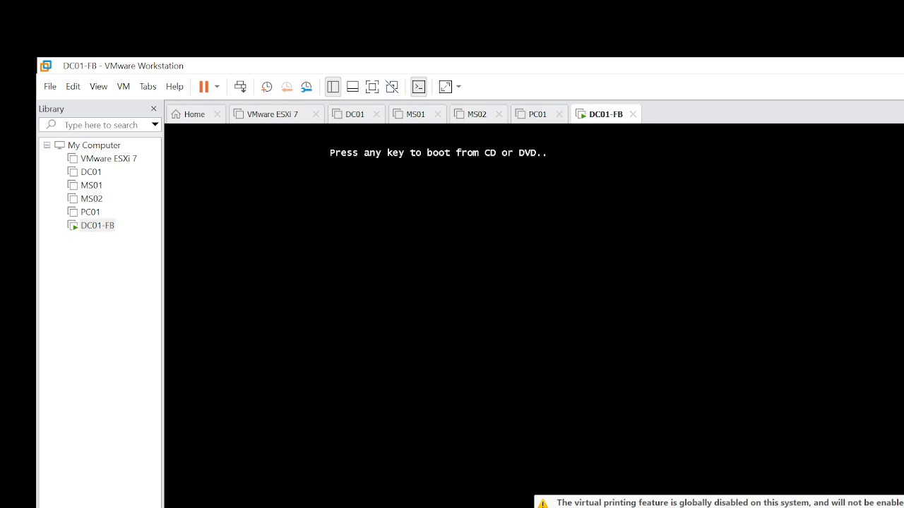
key(Return)
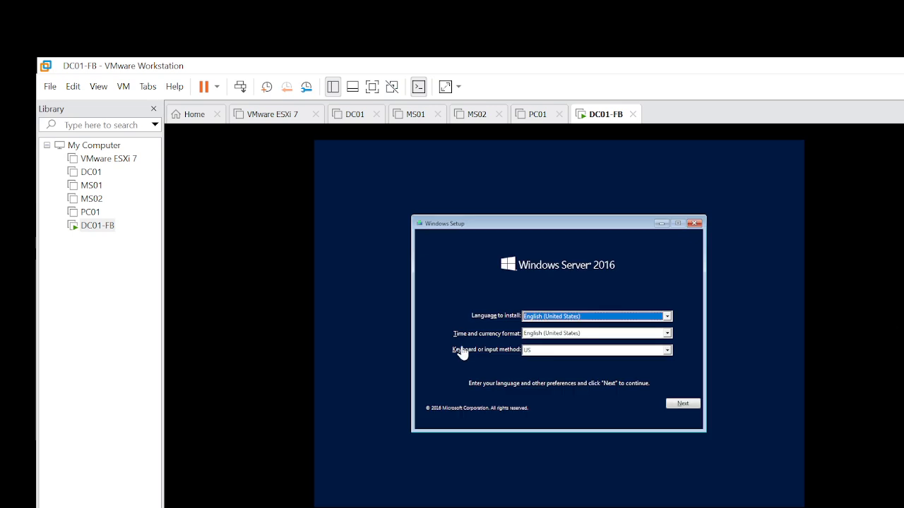
Accept English (United States) and the US keyboard in Windows Setup, and start the Windows Server 2016 installation
click(682, 406)
click(683, 407)
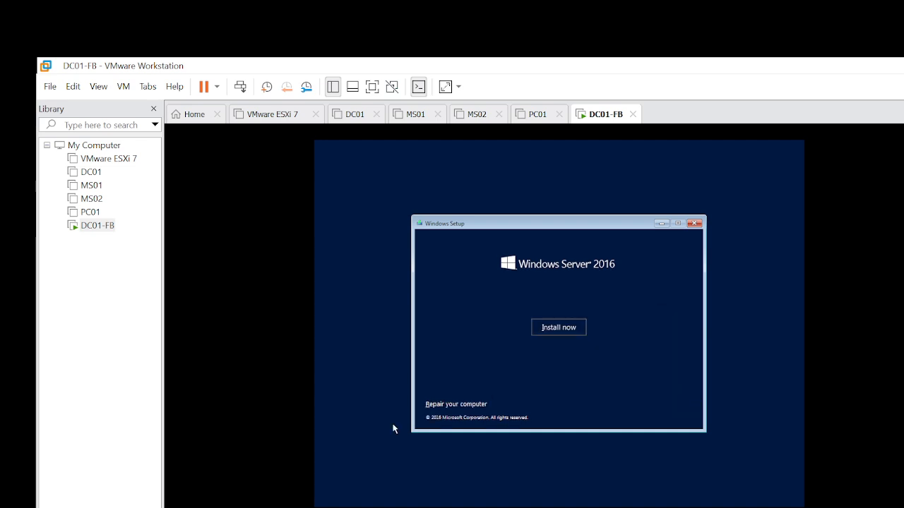
click(550, 332)
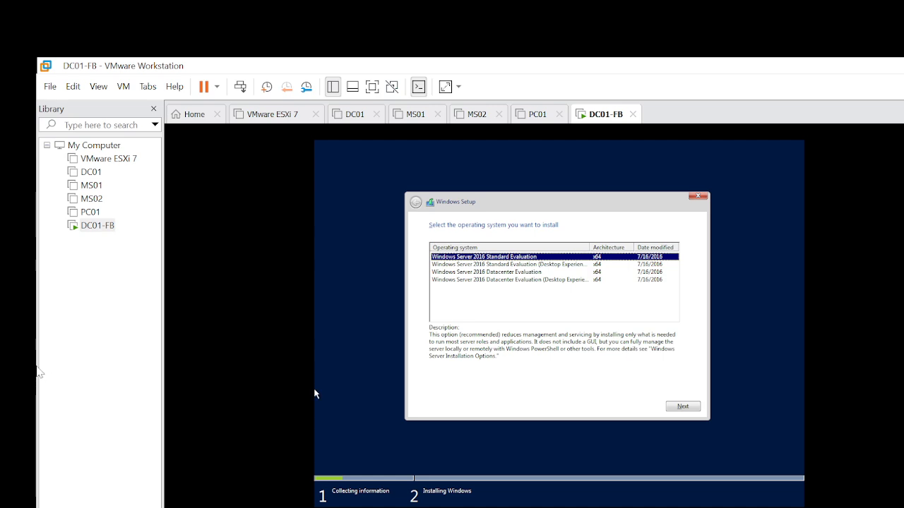
Open a Command Prompt on the host computer with cmd and query the system time with the time command
click(110, 401)
key(super+r)
text(cmd)
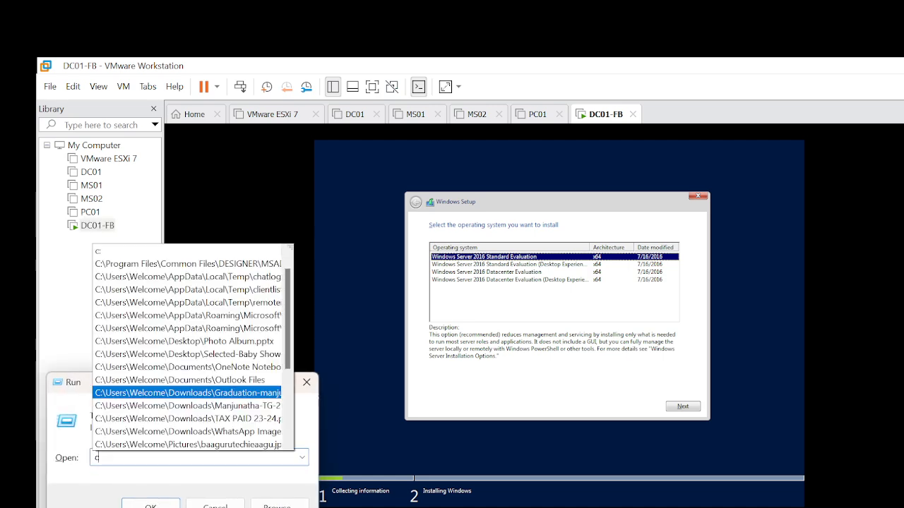
key(Return)
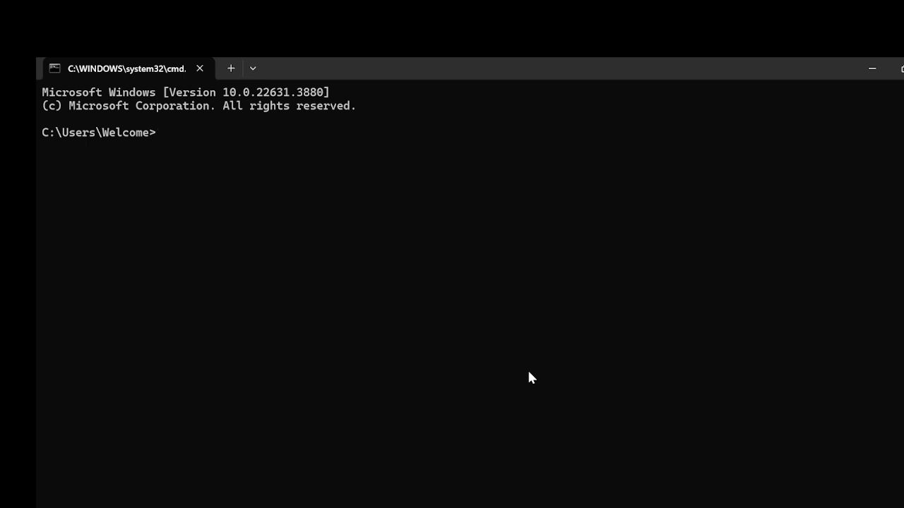
text(time)
key(Return)
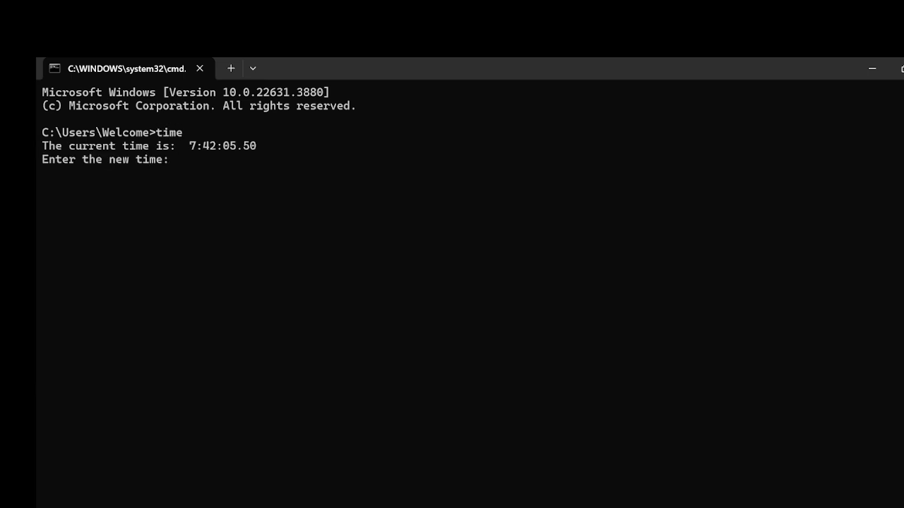
Try to leave the time prompt with quit, return to the command line, clear the screen with cls and minimize the Command Prompt window
text(quit)
key(Return)
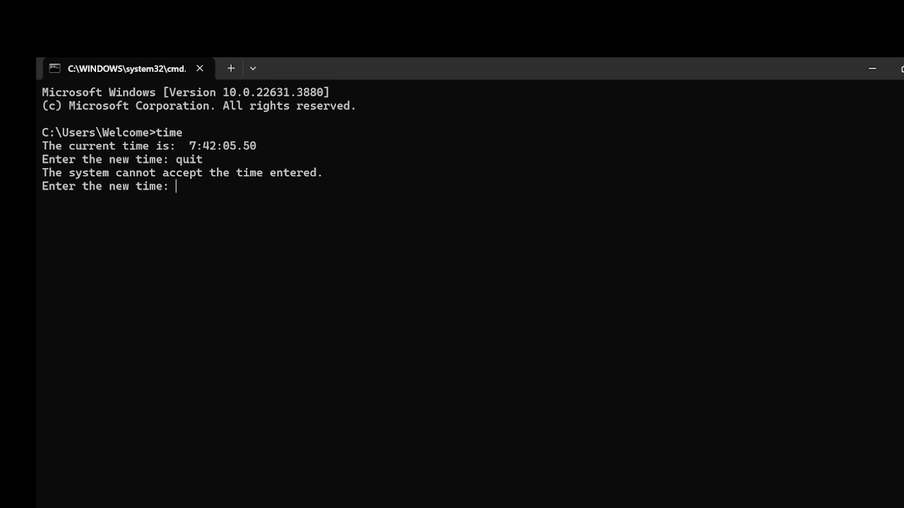
key(Return)
key(Return)
key(Return)
text(cl)
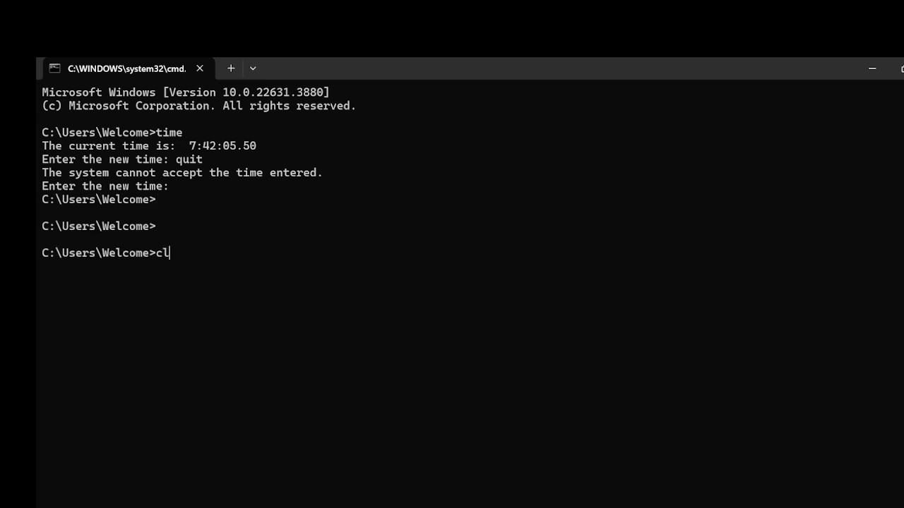
text(s)
key(Return)
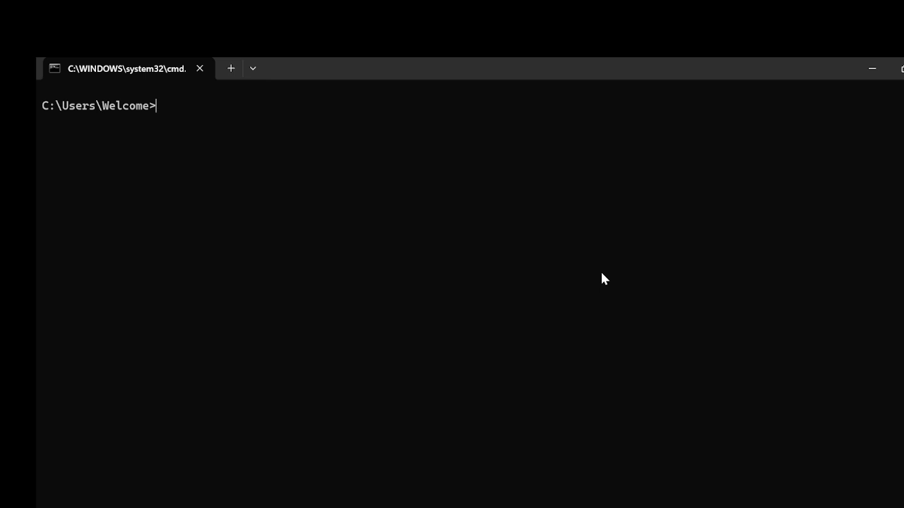
click(871, 71)
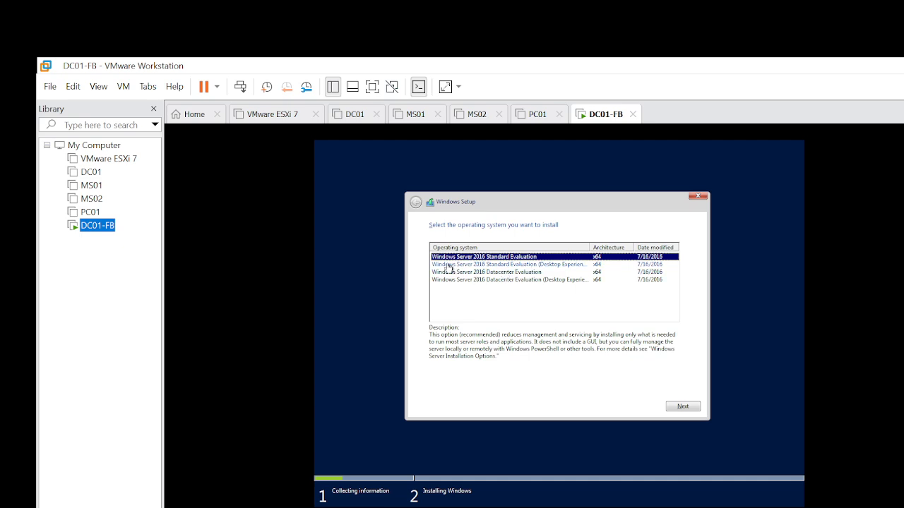
Widen the Operating system column and choose Windows Server 2016 Datacenter Evaluation (Desktop Experience) as the edition to install
click(586, 249)
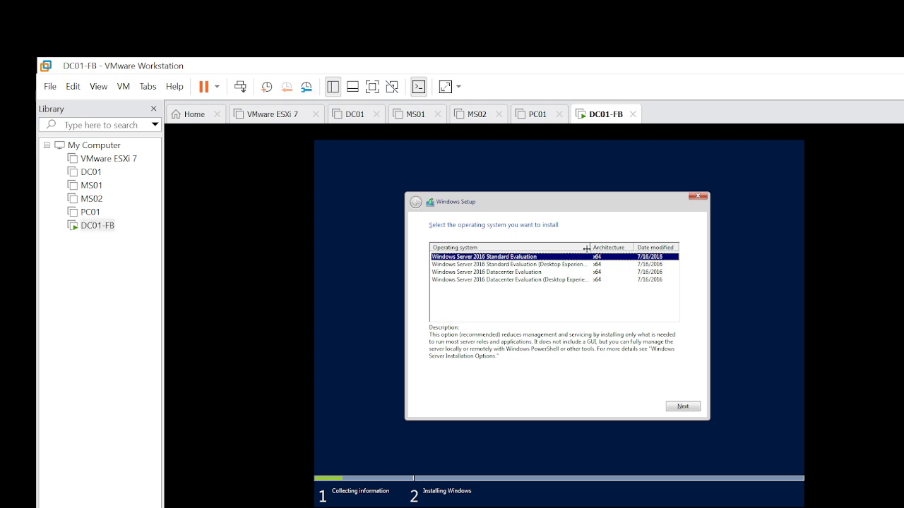
drag(587, 249, 628, 249)
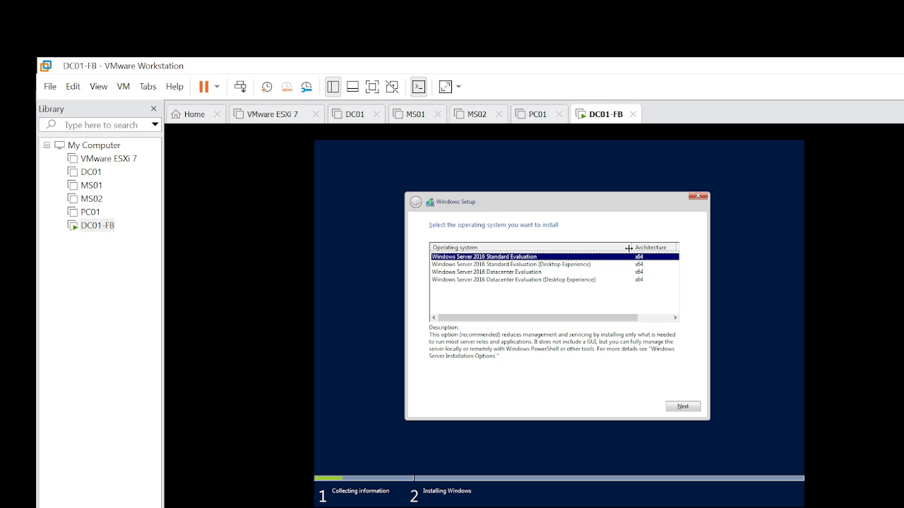
click(486, 281)
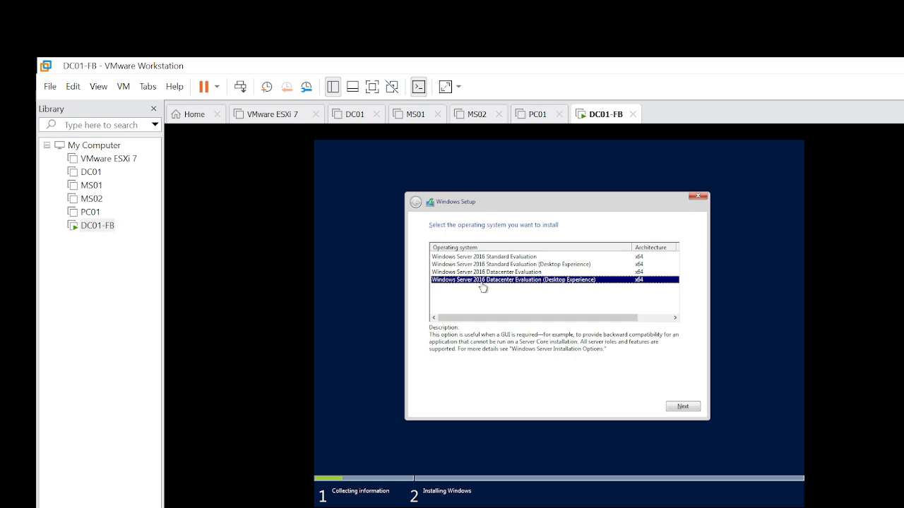
click(498, 258)
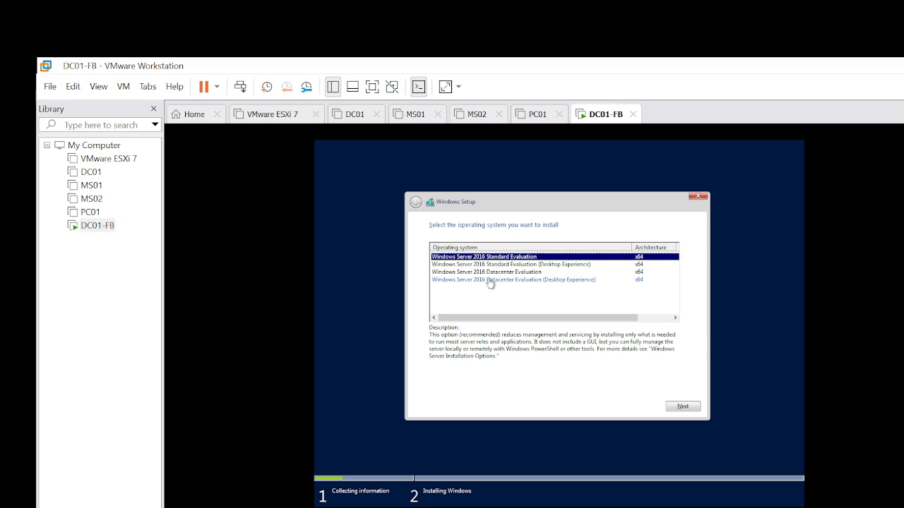
click(491, 280)
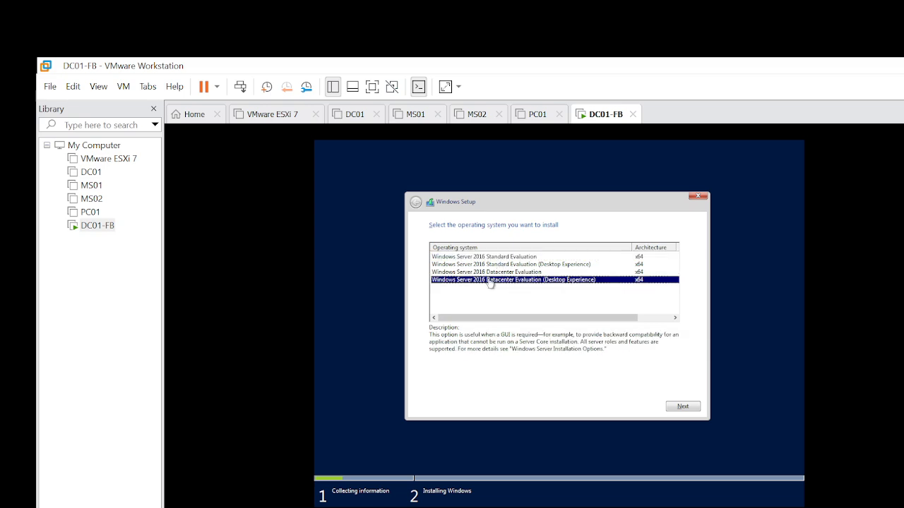
click(682, 408)
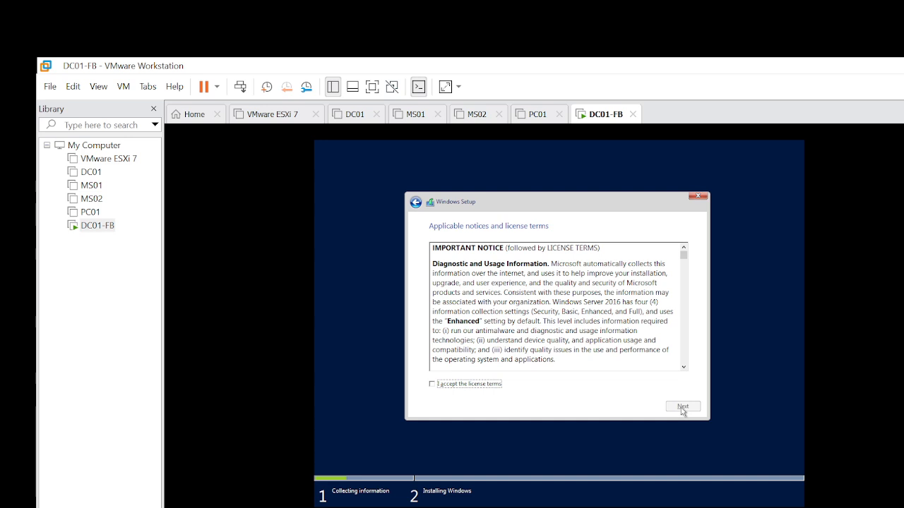
Accept the license terms and choose the Custom: Install Windows only (advanced) installation type
click(478, 387)
click(679, 407)
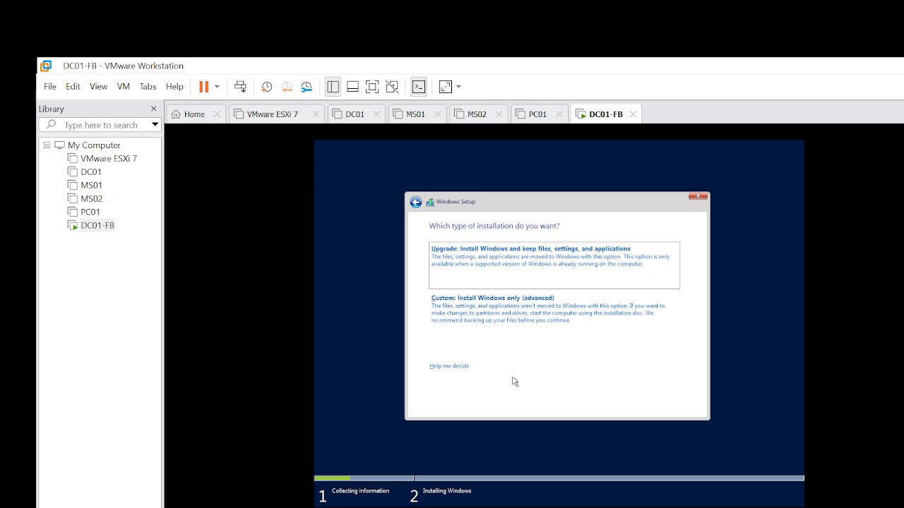
click(489, 325)
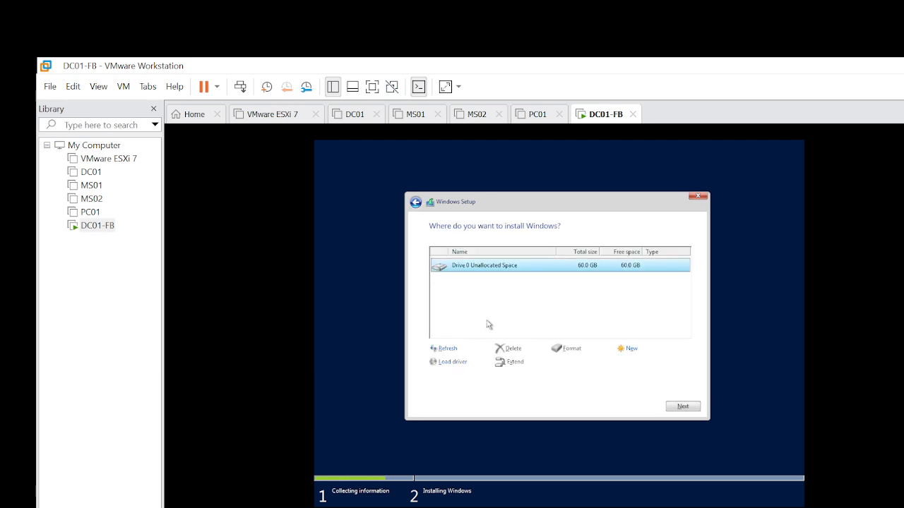
Create a 51200 MB partition in the unallocated space of Drive 0, allowing additional partitions for system files
click(628, 351)
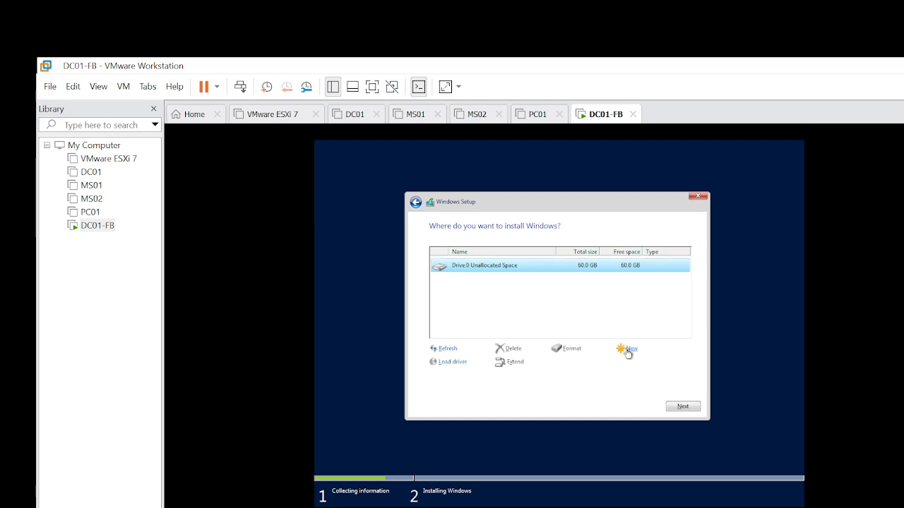
double_click(591, 363)
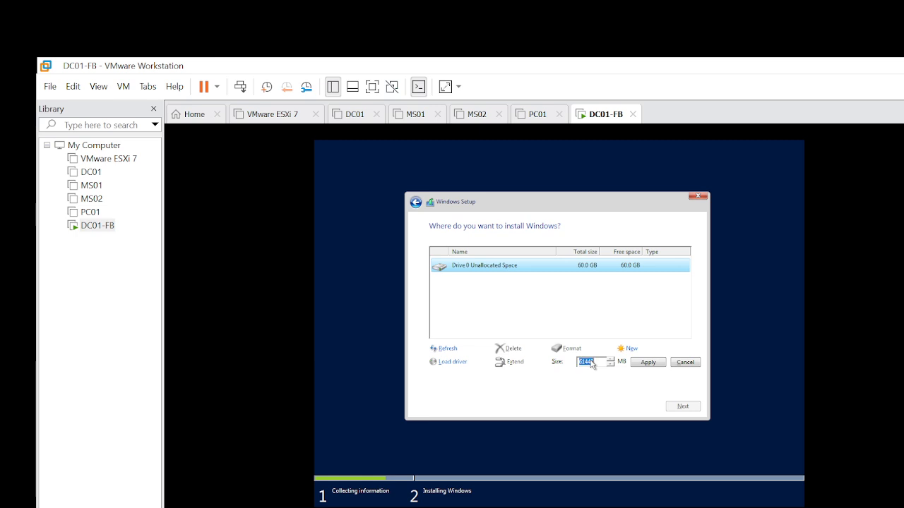
text(51200)
click(650, 363)
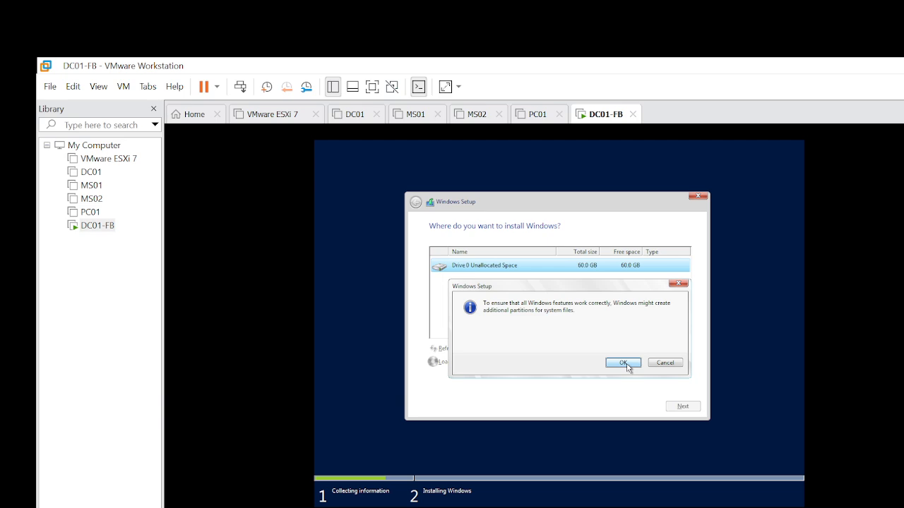
click(624, 363)
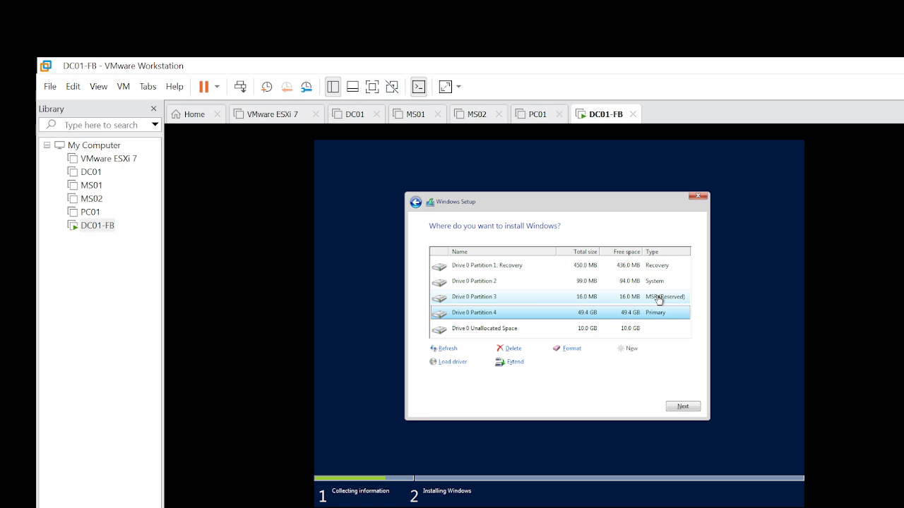
Create a 10239 MB partition from the remaining unallocated space on Drive 0
click(504, 329)
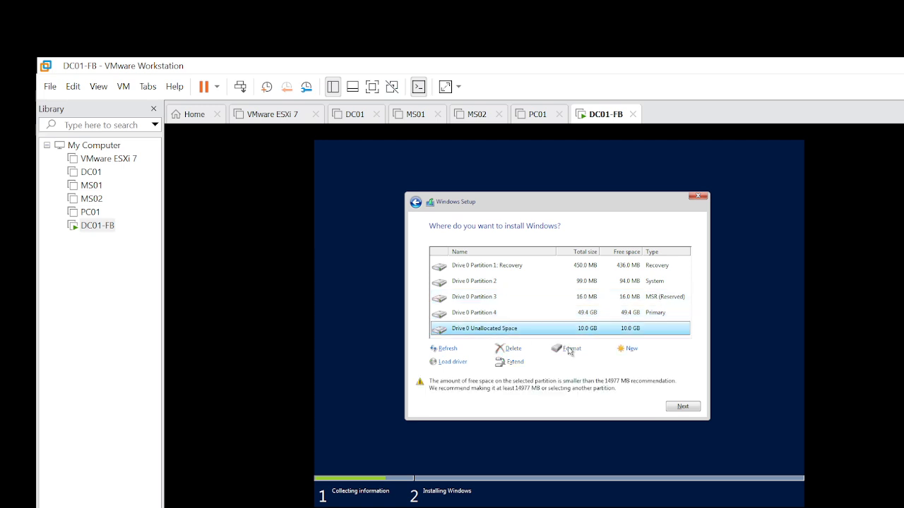
click(628, 349)
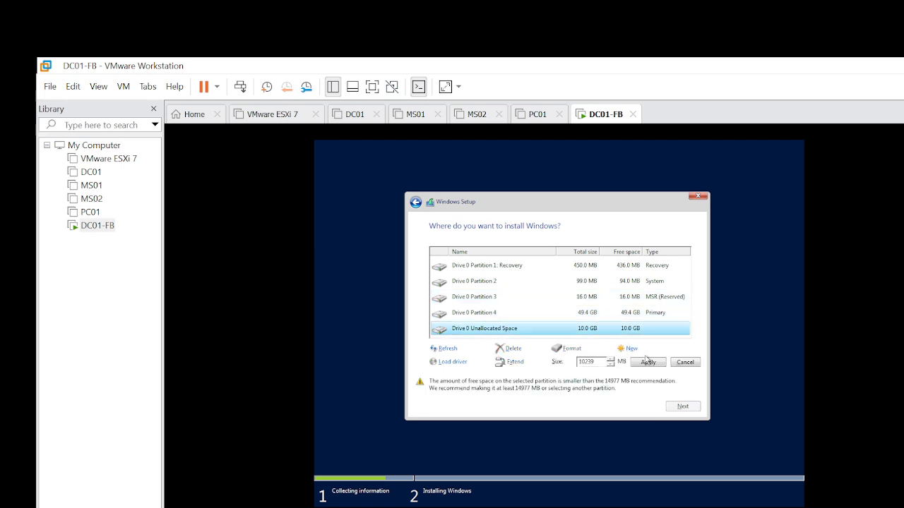
click(646, 361)
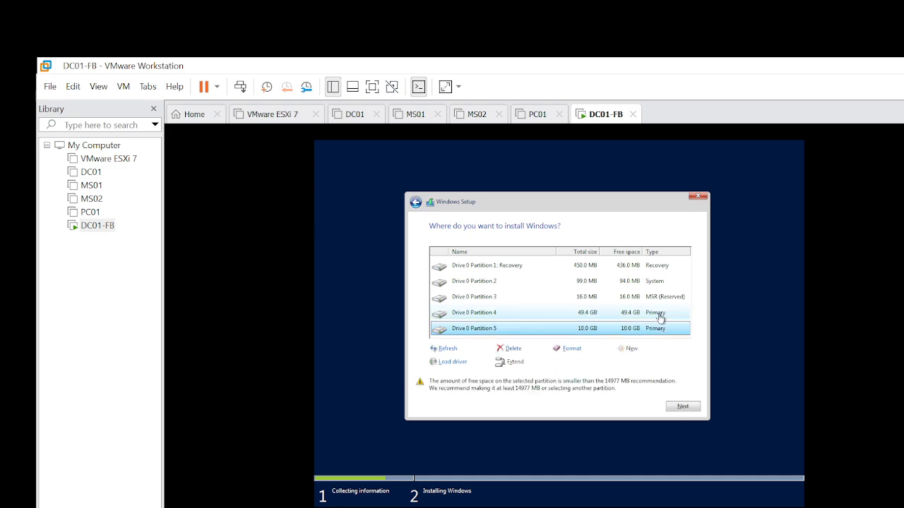
Select Drive 0 Partition 4 as the installation target and start installing Windows on it
click(660, 315)
click(655, 332)
click(642, 319)
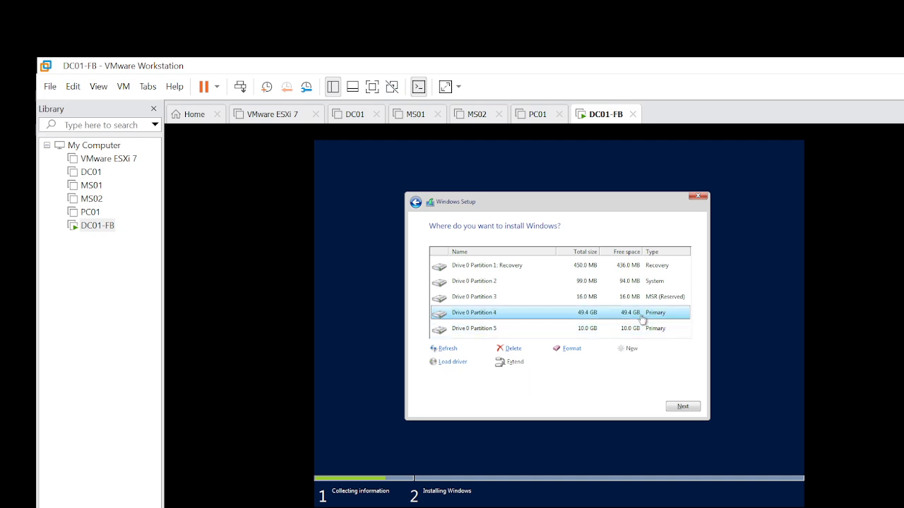
click(680, 407)
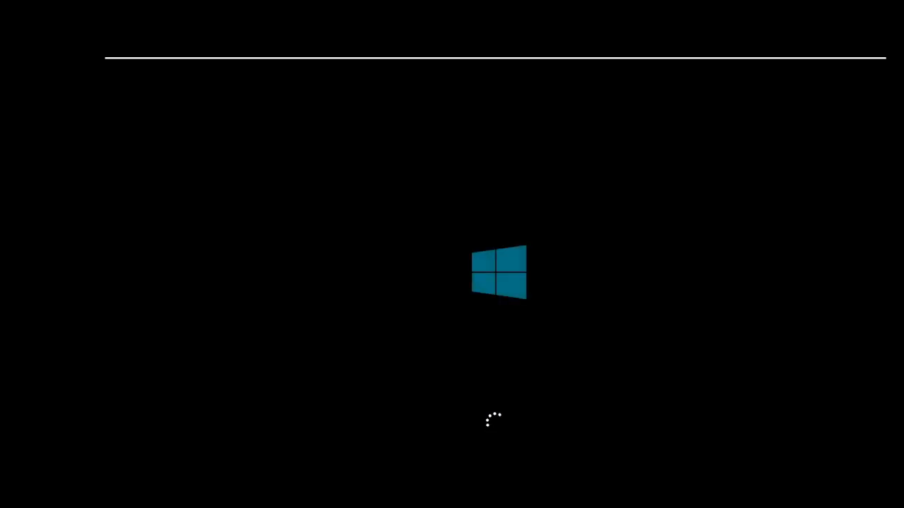
Enter and confirm the password for the built-in administrator account, and finish the Windows setup
mouse_move(707, 59)
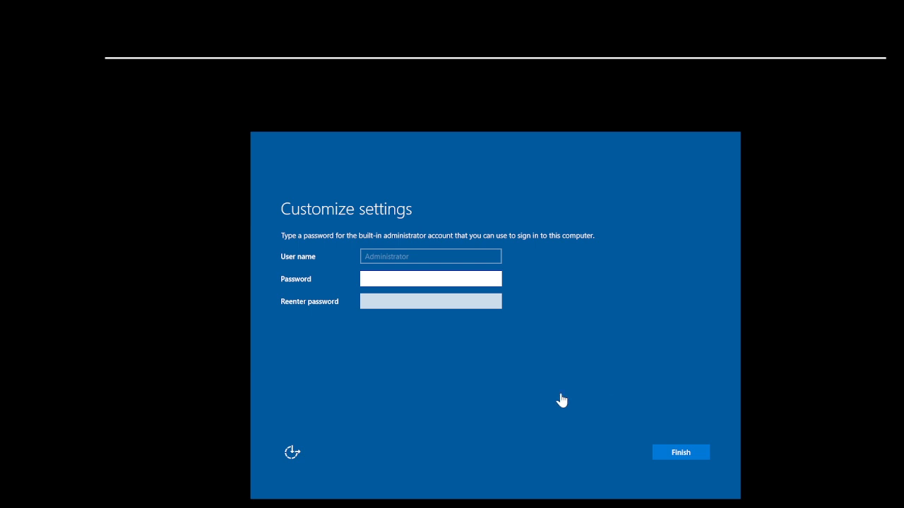
click(390, 283)
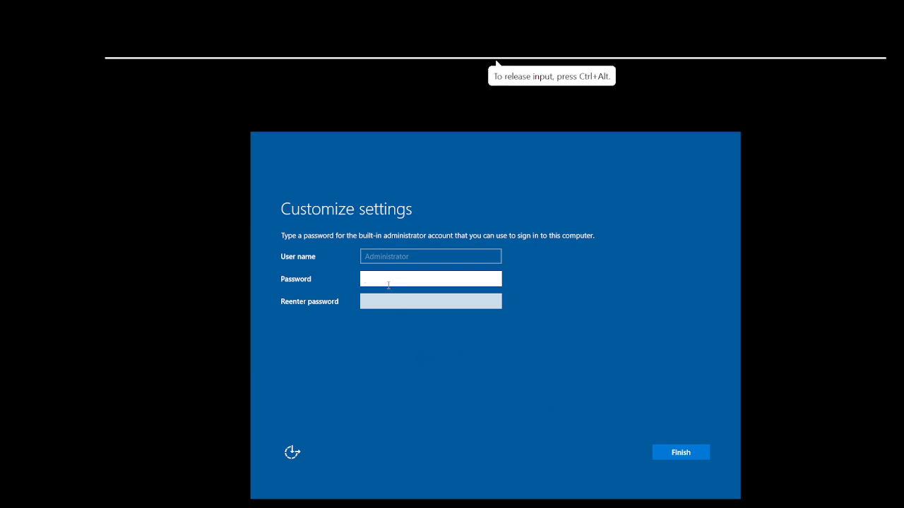
text(••••••••••••)
key(Tab)
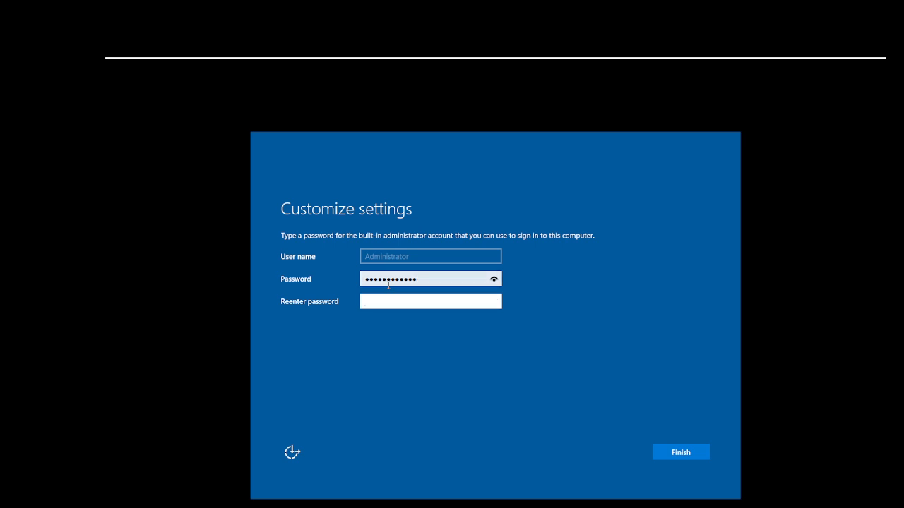
text(••••••••••••)
click(673, 453)
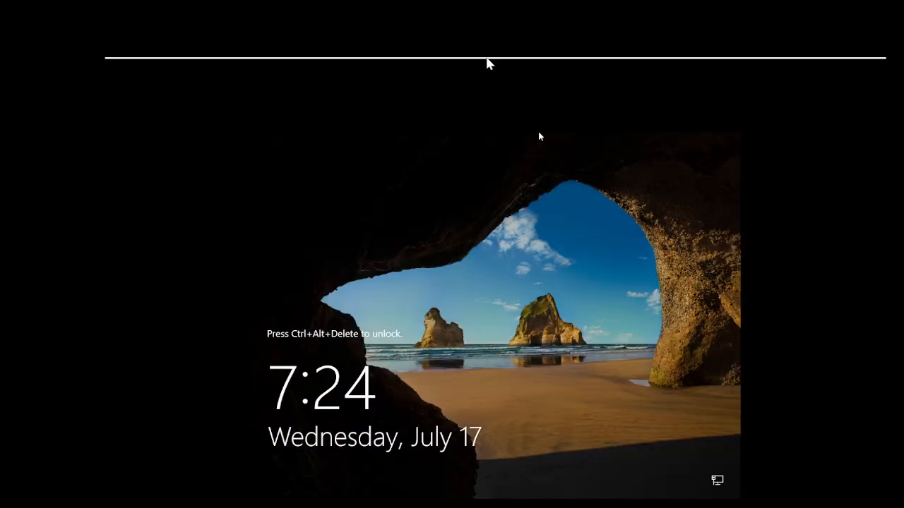
Unlock the DC01-FB virtual machine, sign in with the administrator password, and allow the PC to be discoverable on the network
mouse_move(486, 63)
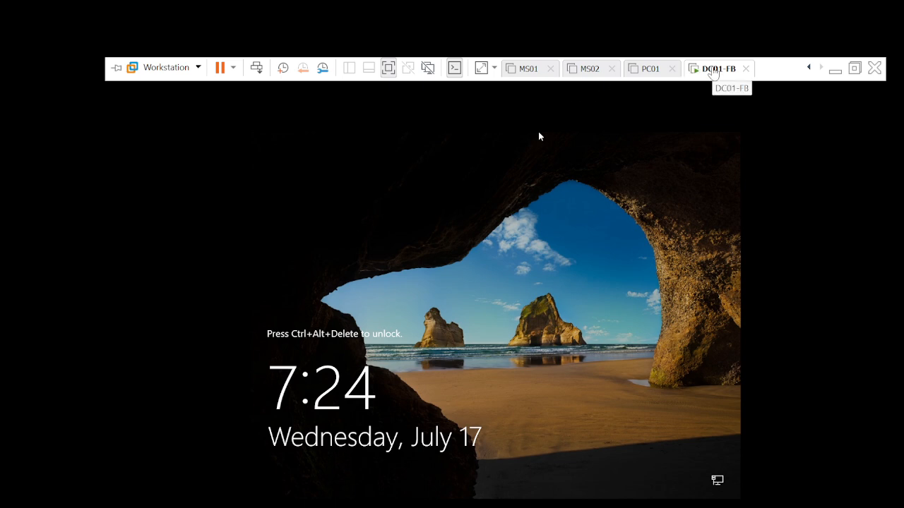
right_click(714, 74)
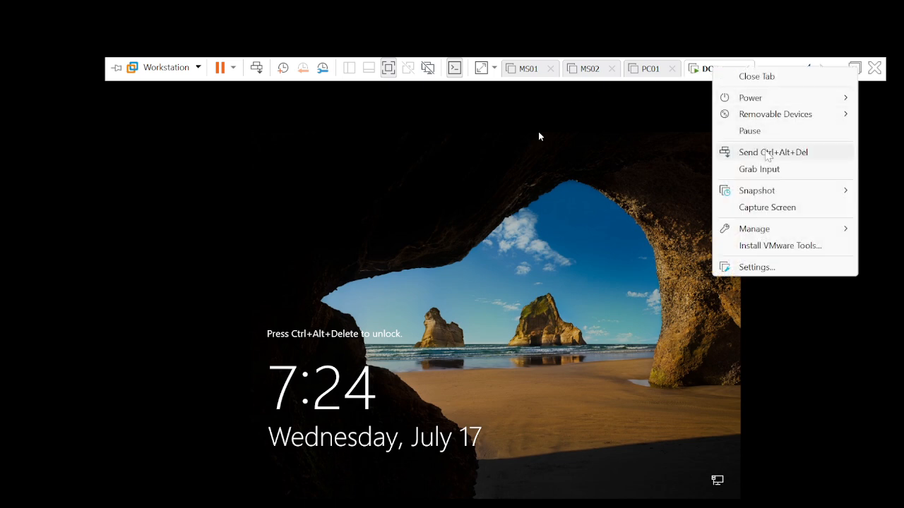
click(769, 154)
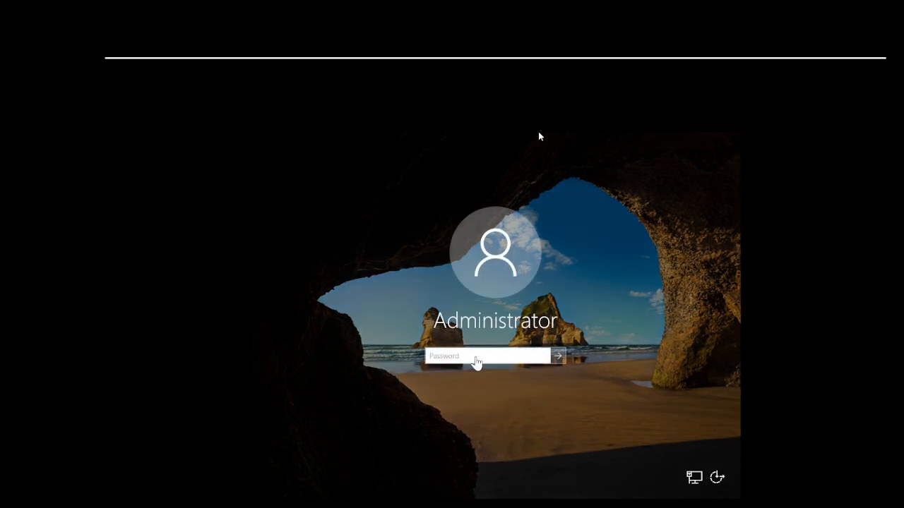
click(475, 359)
text(••)
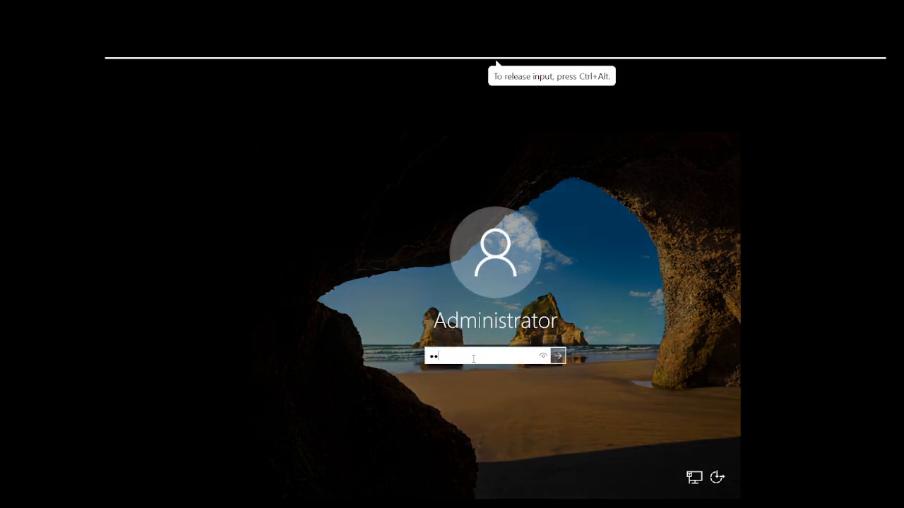
text(••••)
key(BackSpace)
key(BackSpace)
key(BackSpace)
key(BackSpace)
key(BackSpace)
key(BackSpace)
text(•••••••••••)
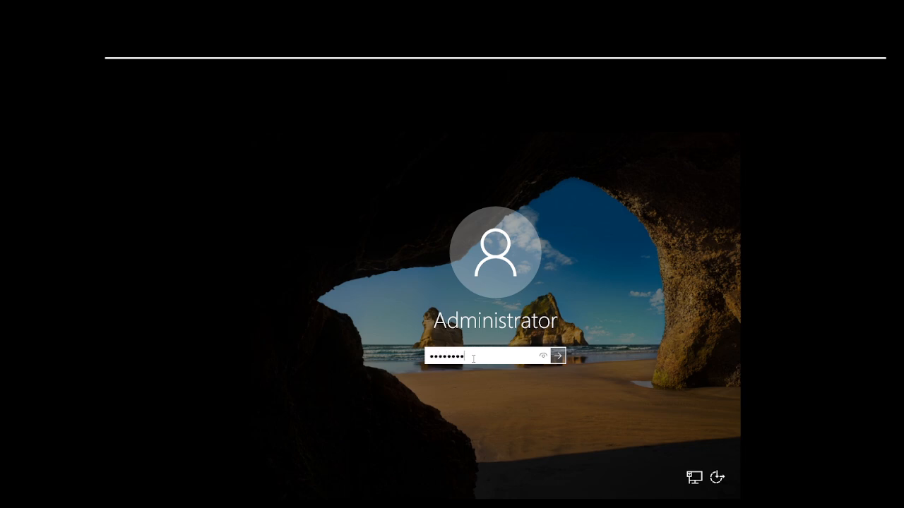
key(Return)
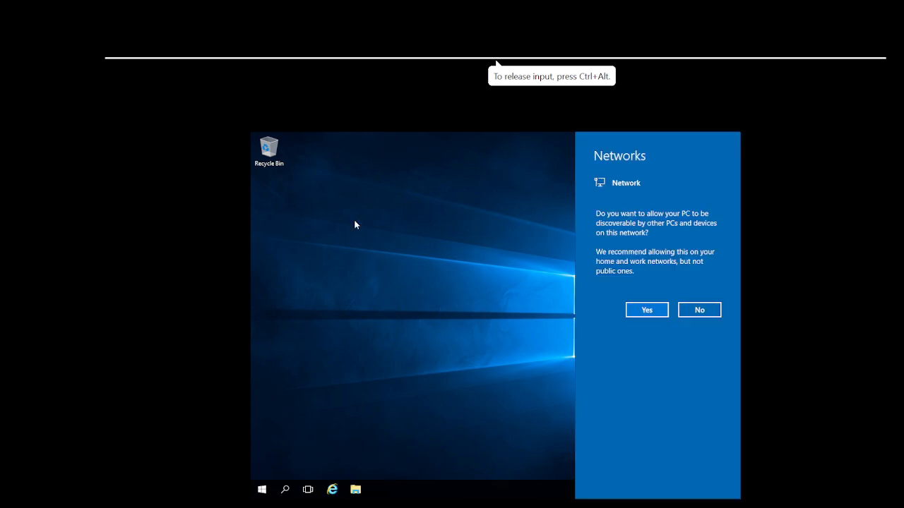
click(650, 310)
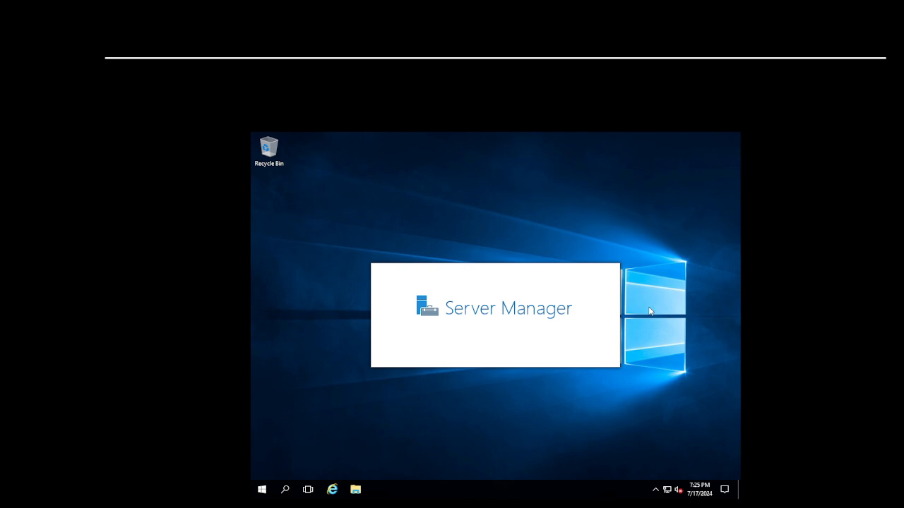
Start the VMware Tools installation for the DC01-FB virtual machine so its installer disc is mounted in the guest
mouse_move(583, 60)
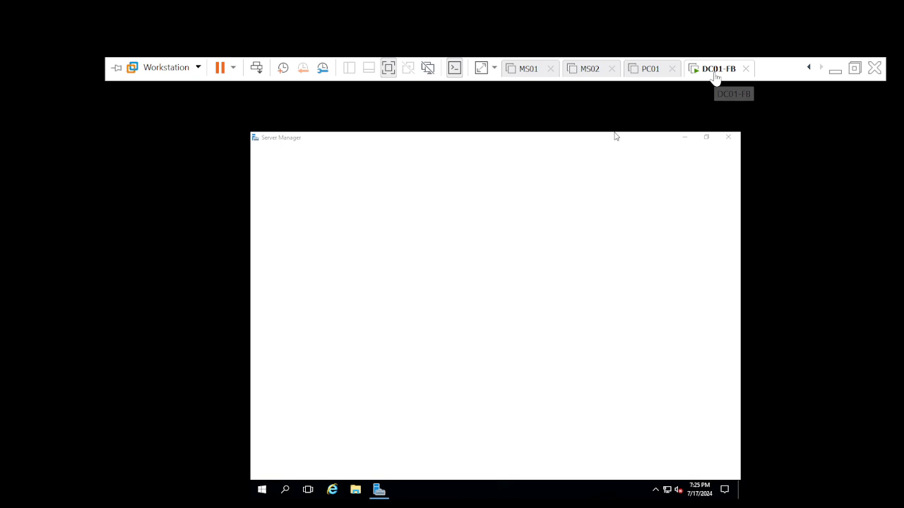
click(715, 71)
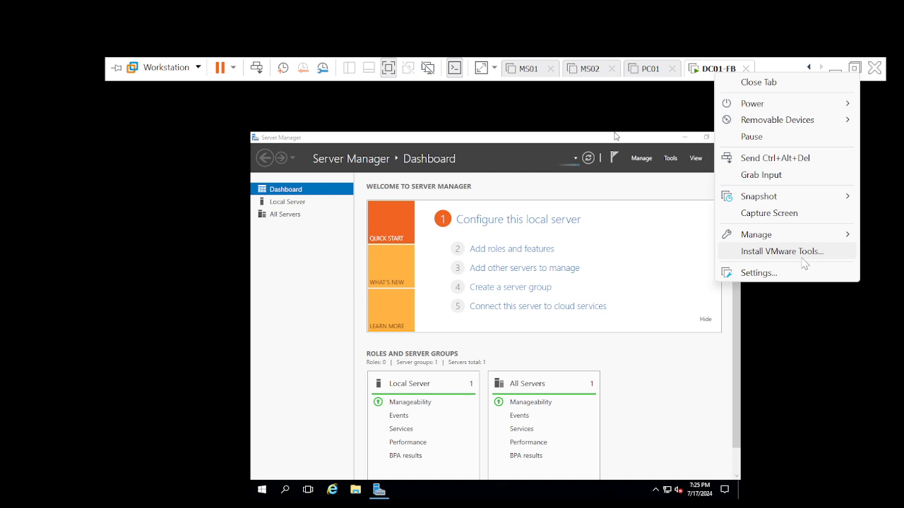
click(801, 254)
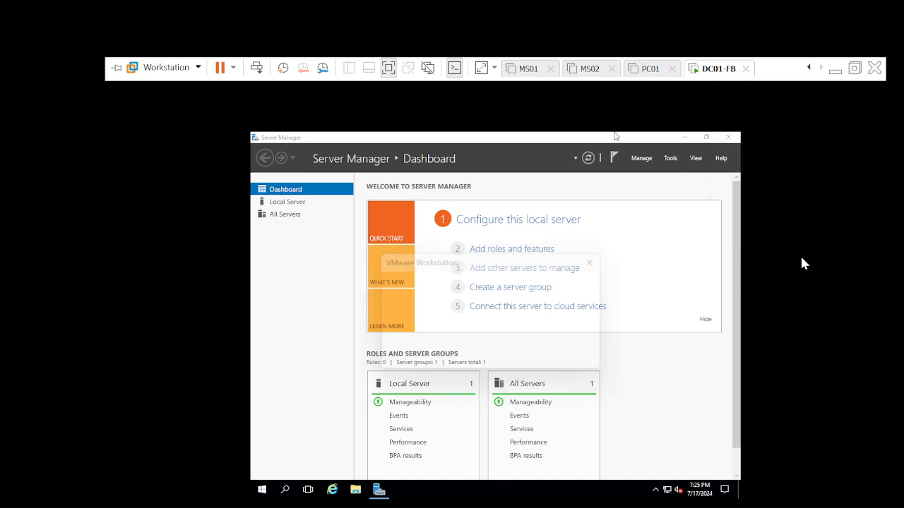
click(531, 361)
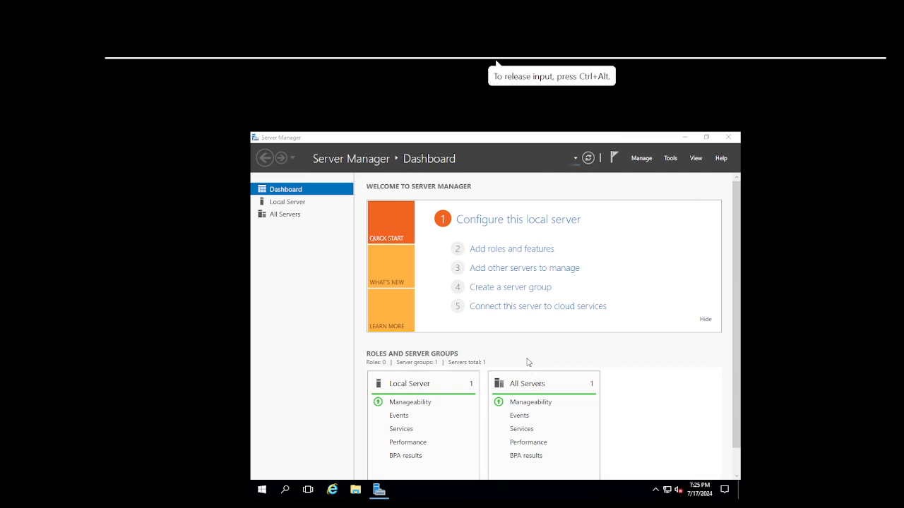
Try to open the VMware Tools disc from the DVD Drive (D:) notification in the guest
key(ctrl+alt)
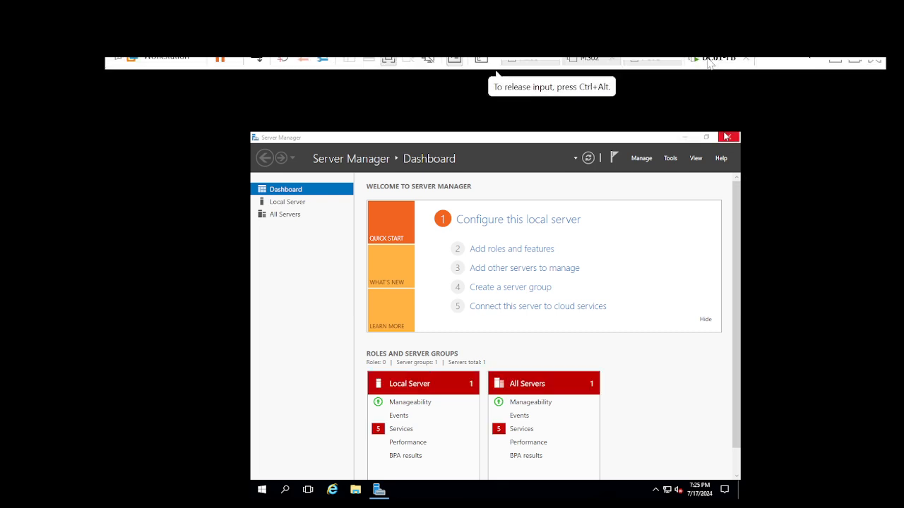
right_click(712, 75)
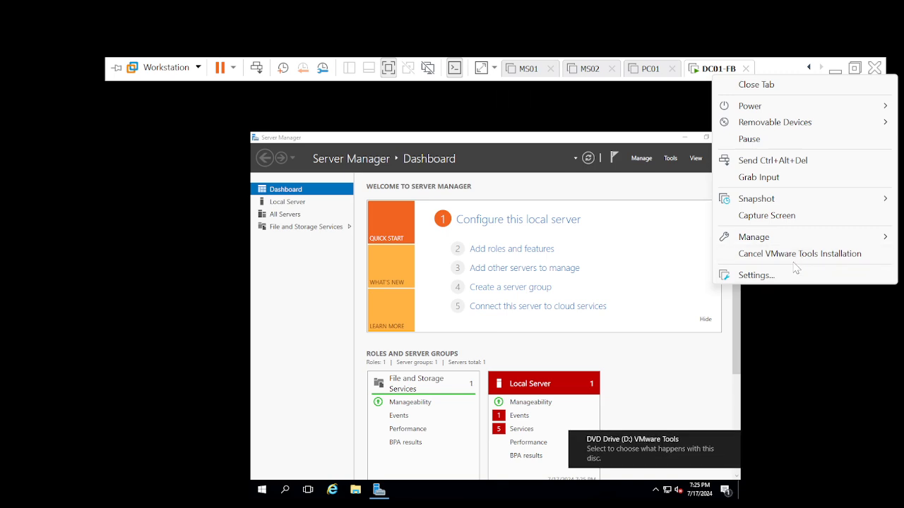
click(631, 447)
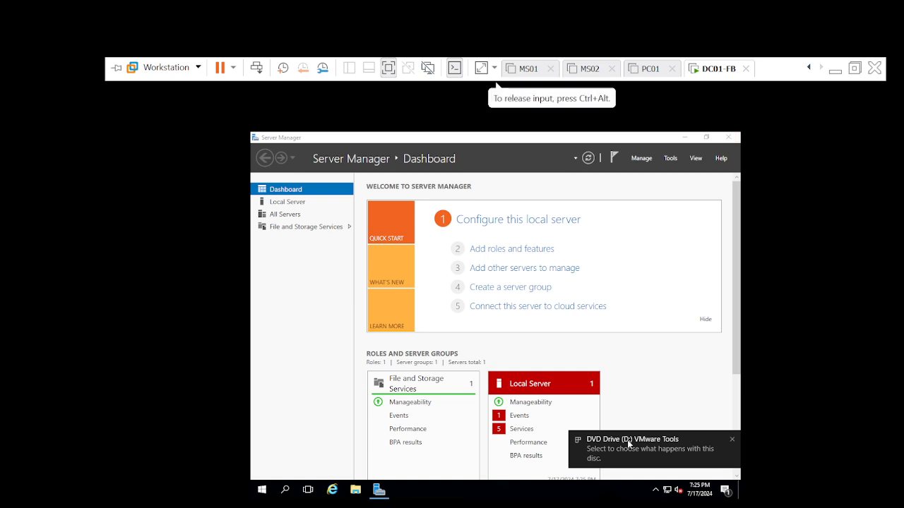
click(631, 446)
click(631, 447)
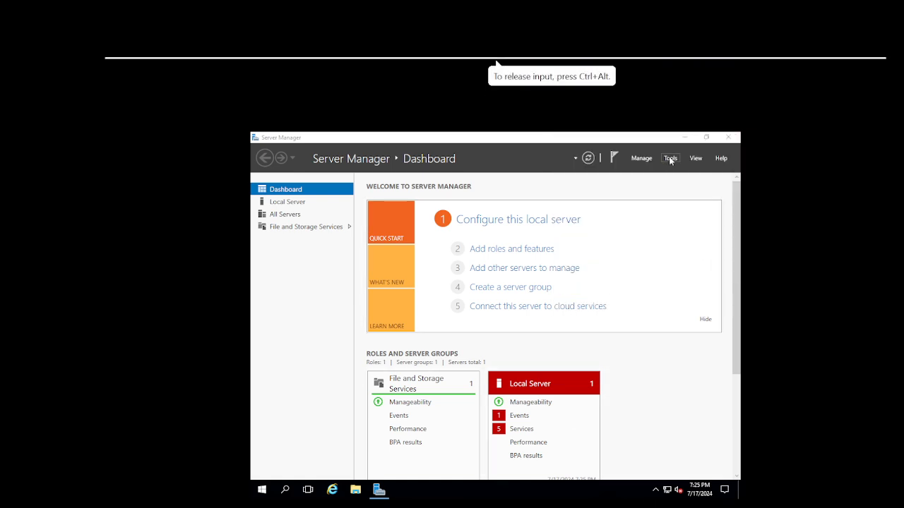
Minimize Server Manager, launch VMware Tools setup from DVD Drive (D:) under This PC, and minimize the File Explorer window
click(683, 137)
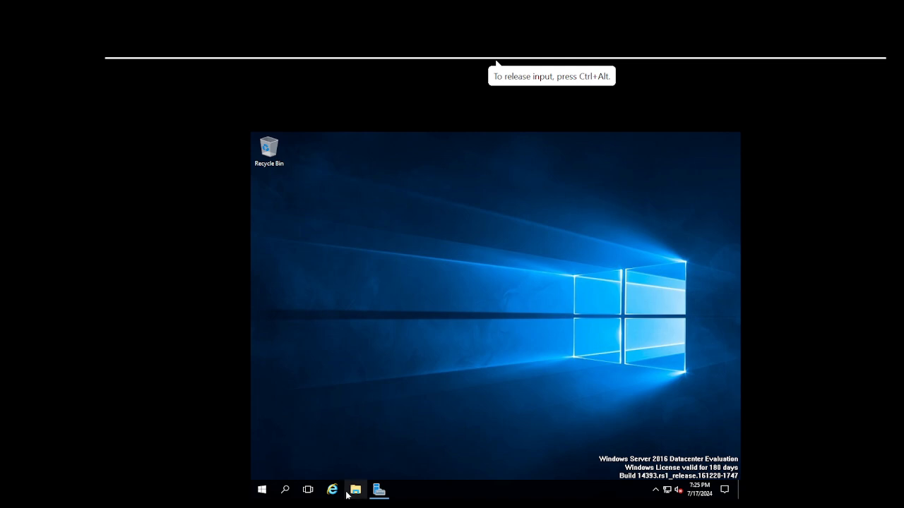
click(347, 493)
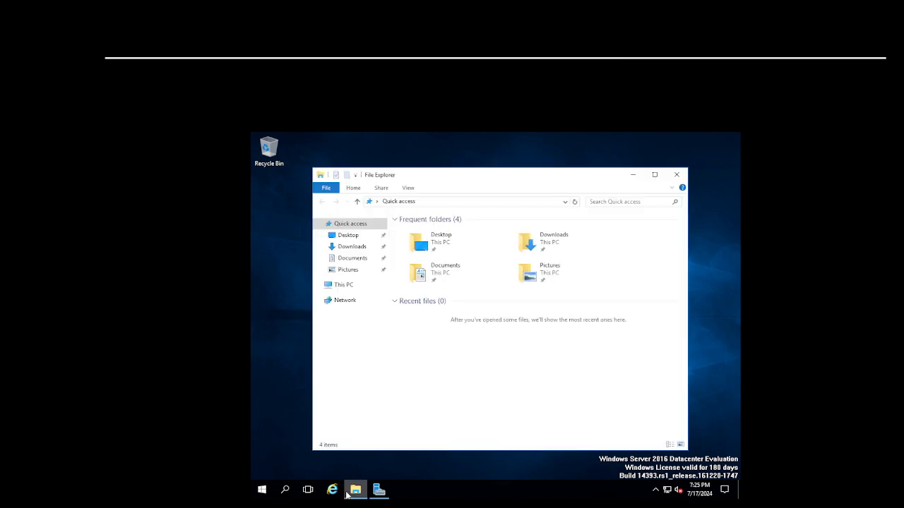
click(346, 286)
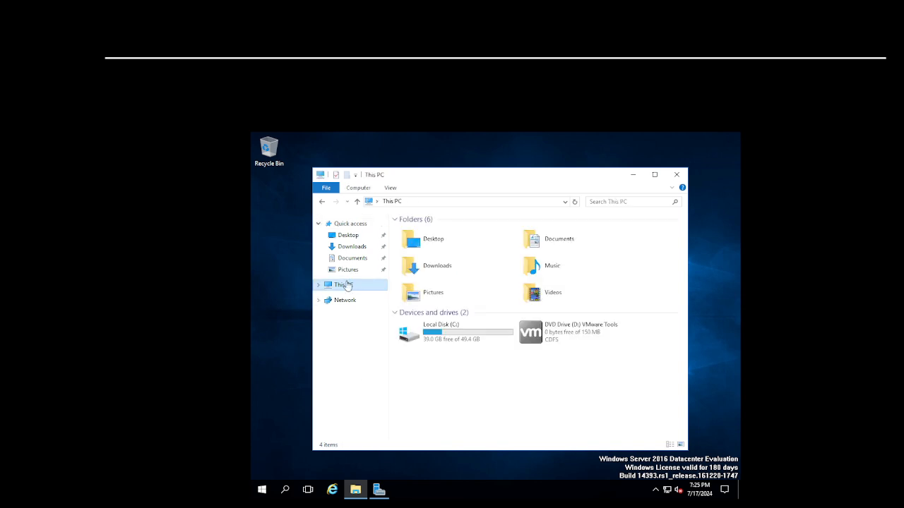
click(525, 338)
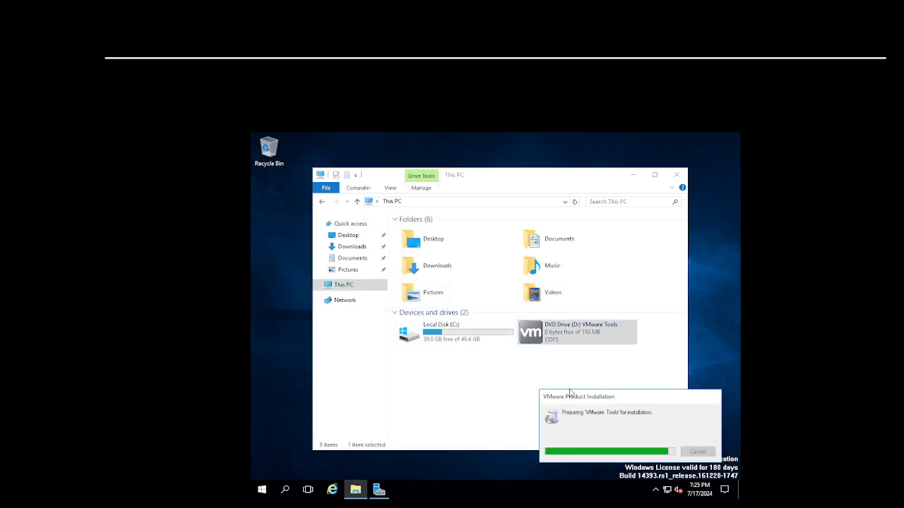
click(633, 176)
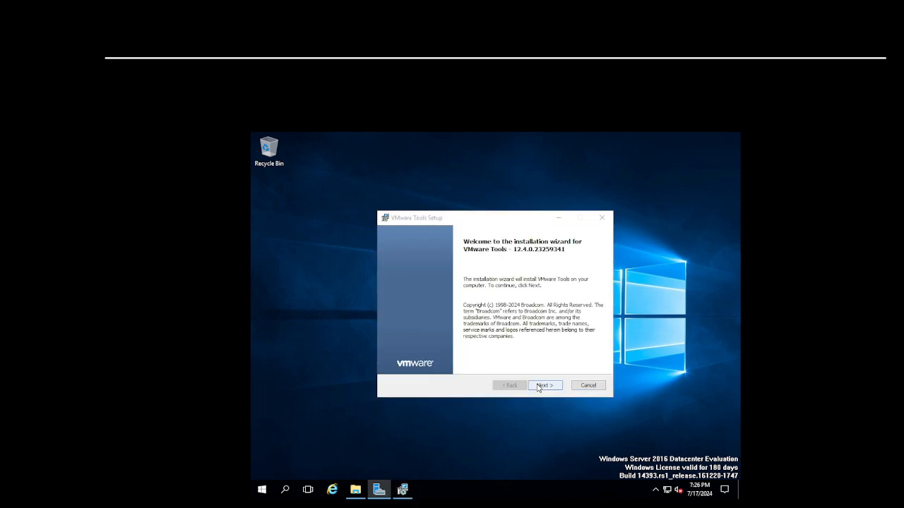
Choose the Complete setup type in the VMware Tools wizard and start the installation
click(542, 385)
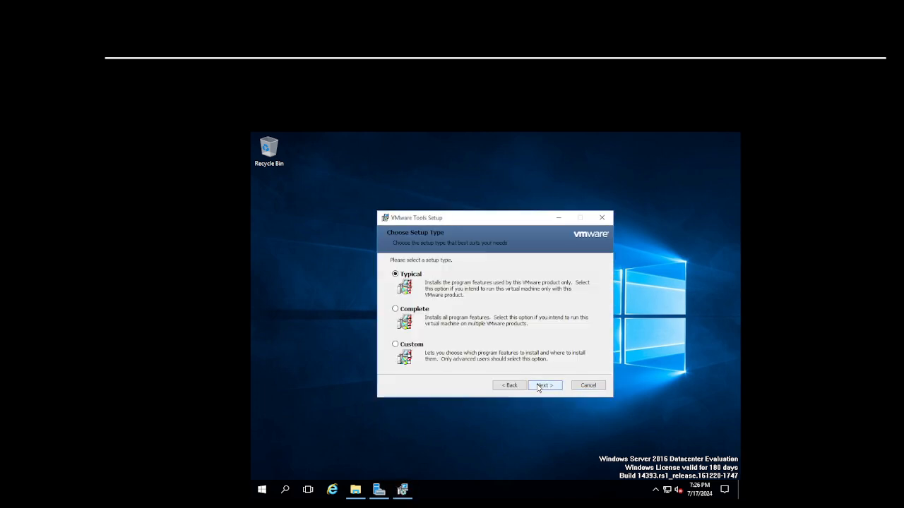
click(413, 313)
click(548, 386)
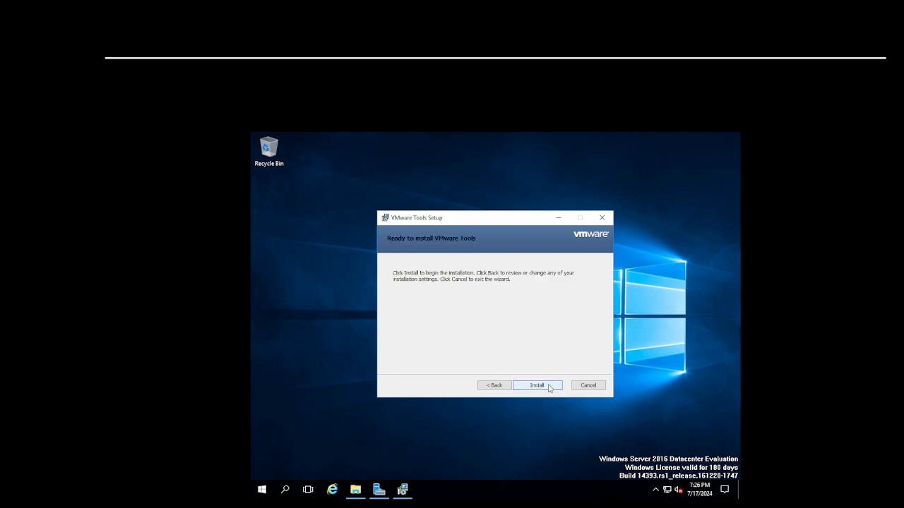
click(548, 387)
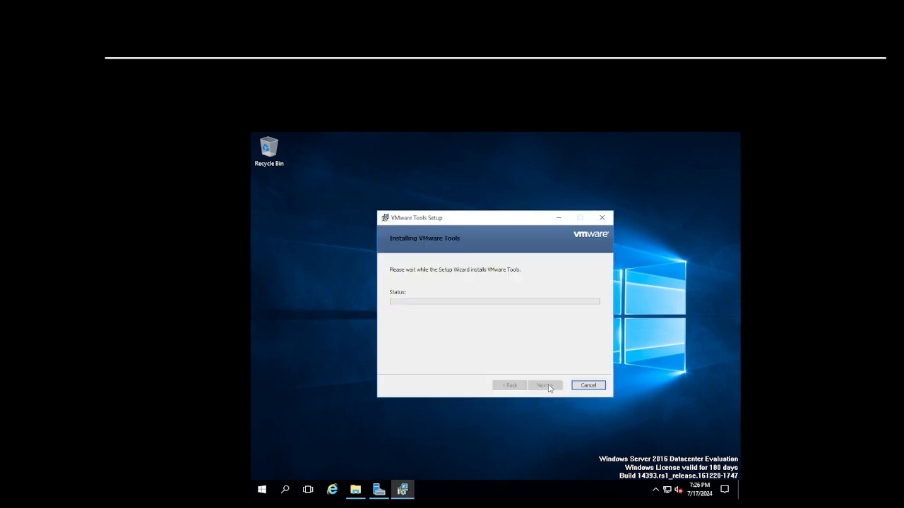